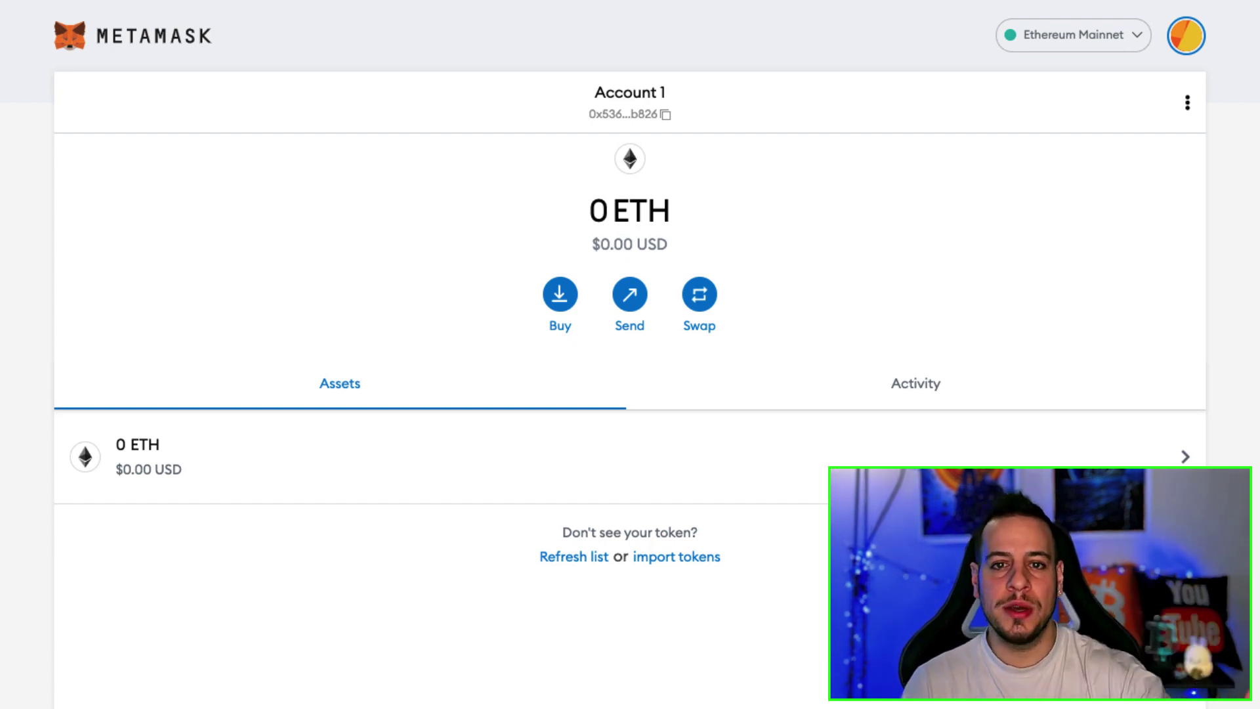
Step: Switch away from the MetaMask wallet to the list of running applications
key(alt+Tab)
key(super+Tab)
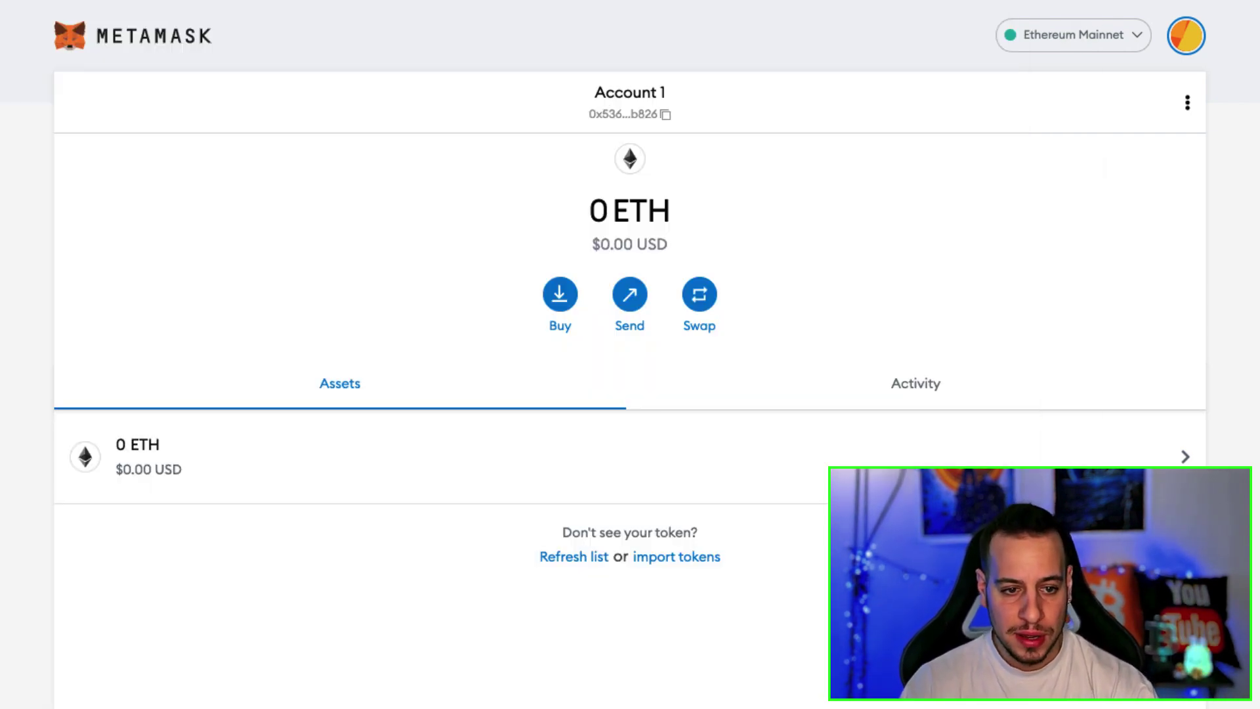
Step: In the VS Code note, select the mnemonic line word by word and whole, then return to MetaMask
key(super+Tab)
key(super+Tab)
key(super+Tab)
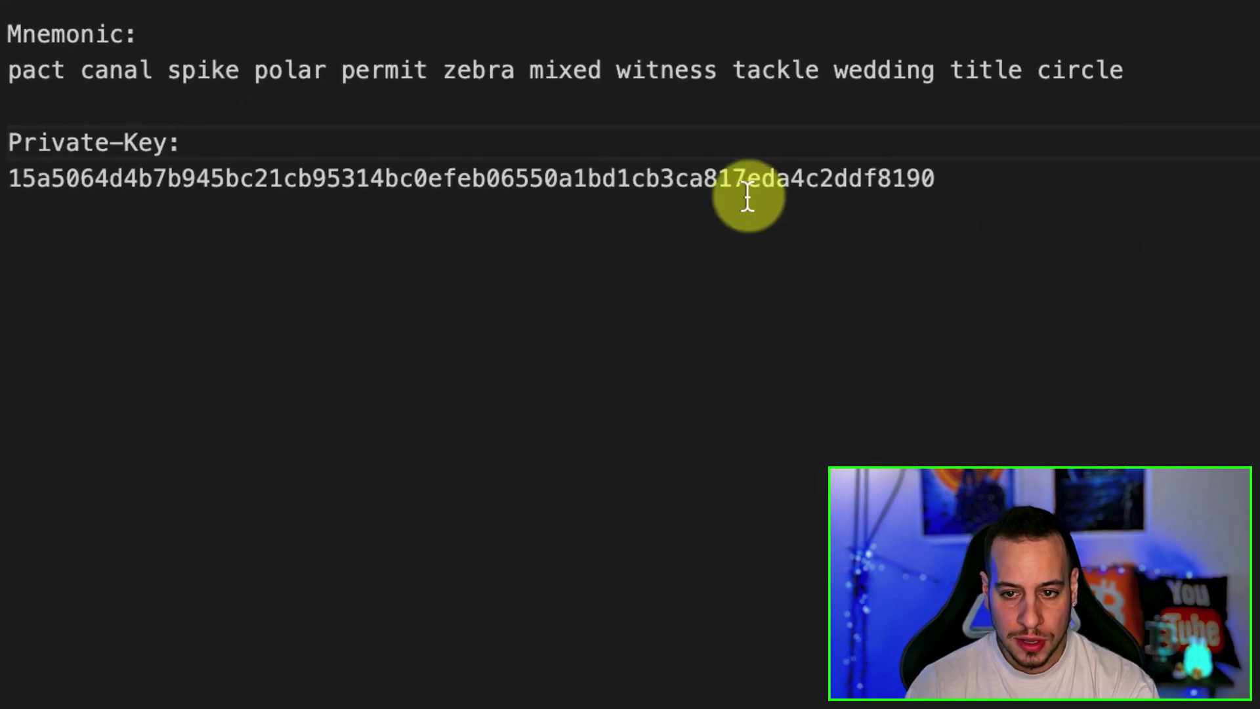
drag(36, 72, 1135, 68)
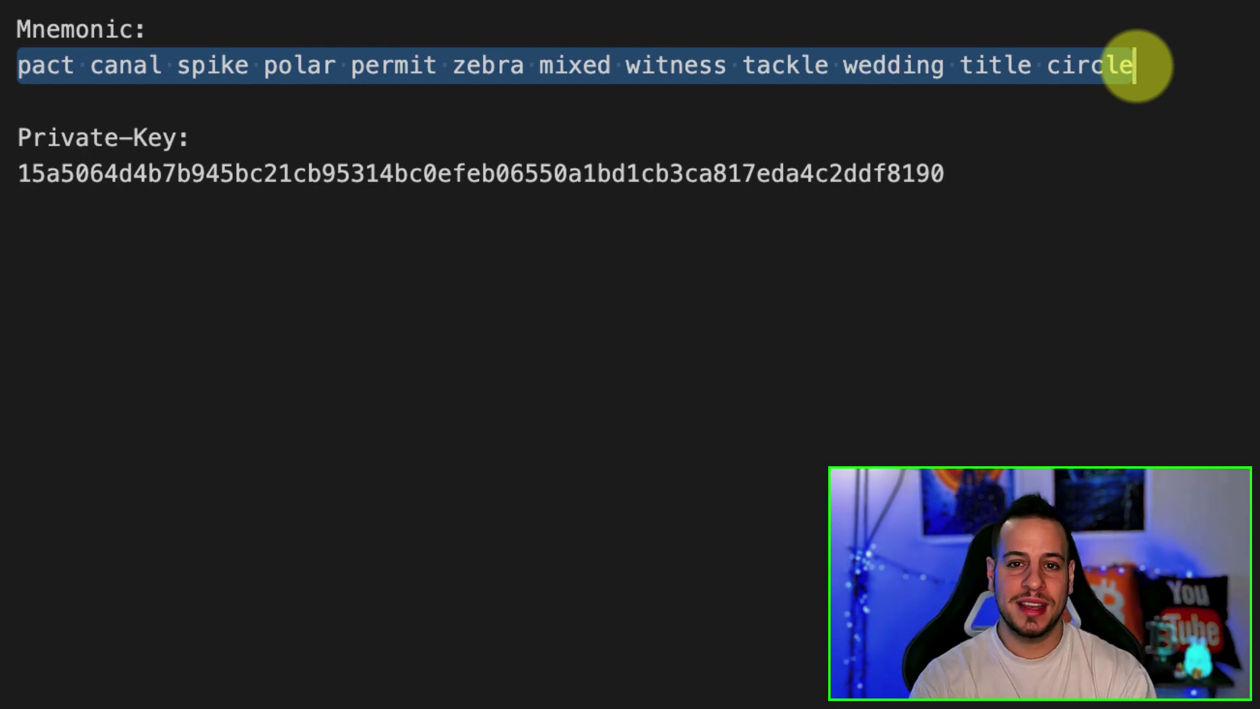
key(super+Left)
key(alt+shift+Right)
key(alt+shift+Right)
key(alt+shift+Right)
key(alt+shift+Right)
key(alt+shift+Right)
key(alt+shift+Right)
key(alt+shift+Right)
key(alt+shift+Right)
key(alt+shift+Right)
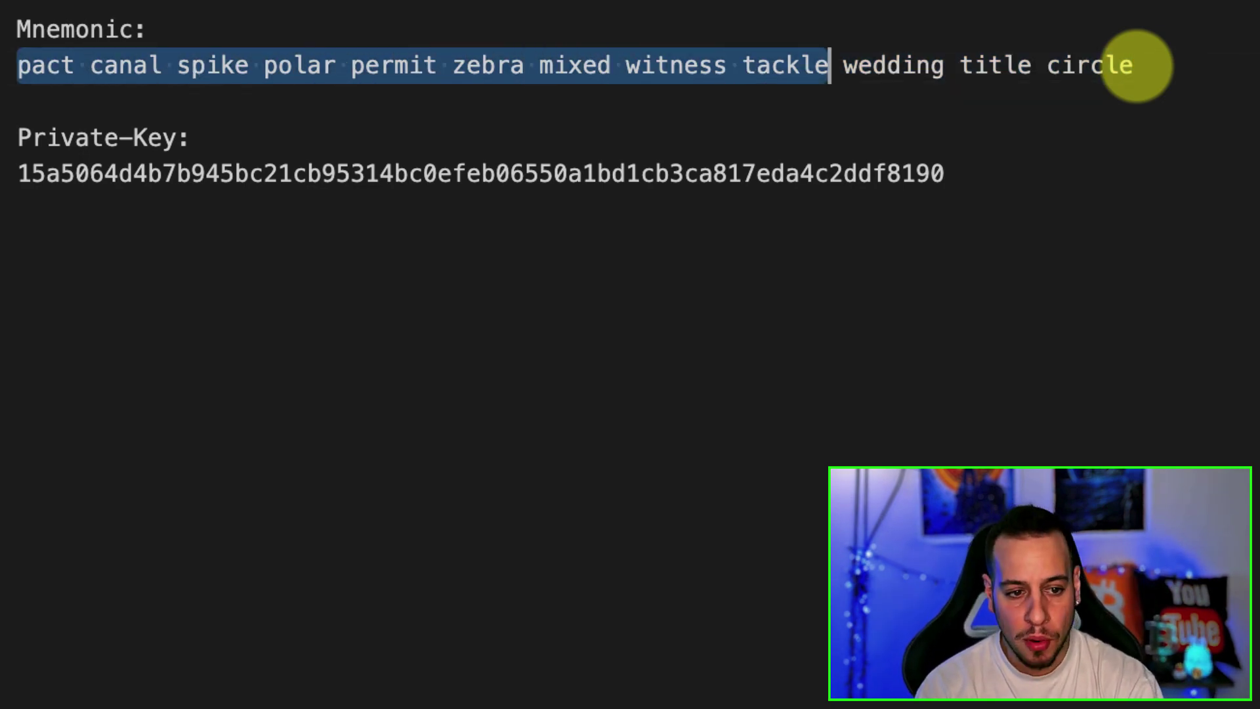
key(alt+shift+Right)
key(alt+shift+Right)
key(alt+shift+Right)
key(super+Left)
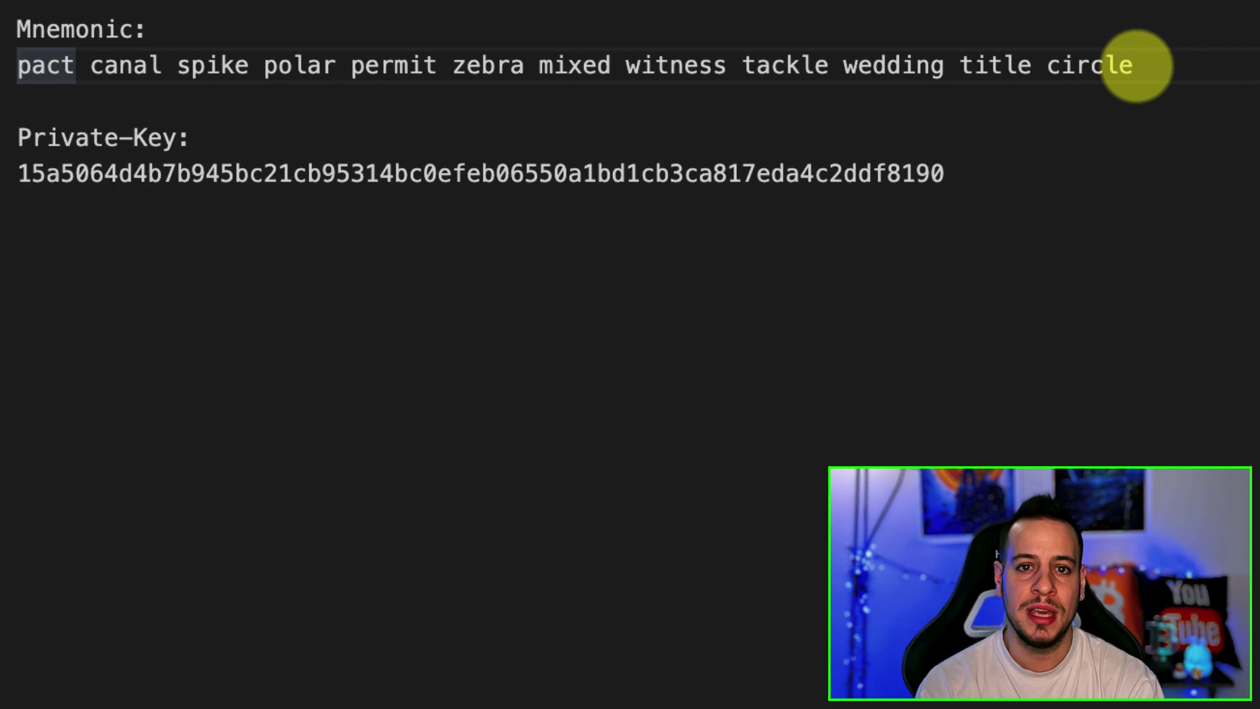
key(super+shift+Right)
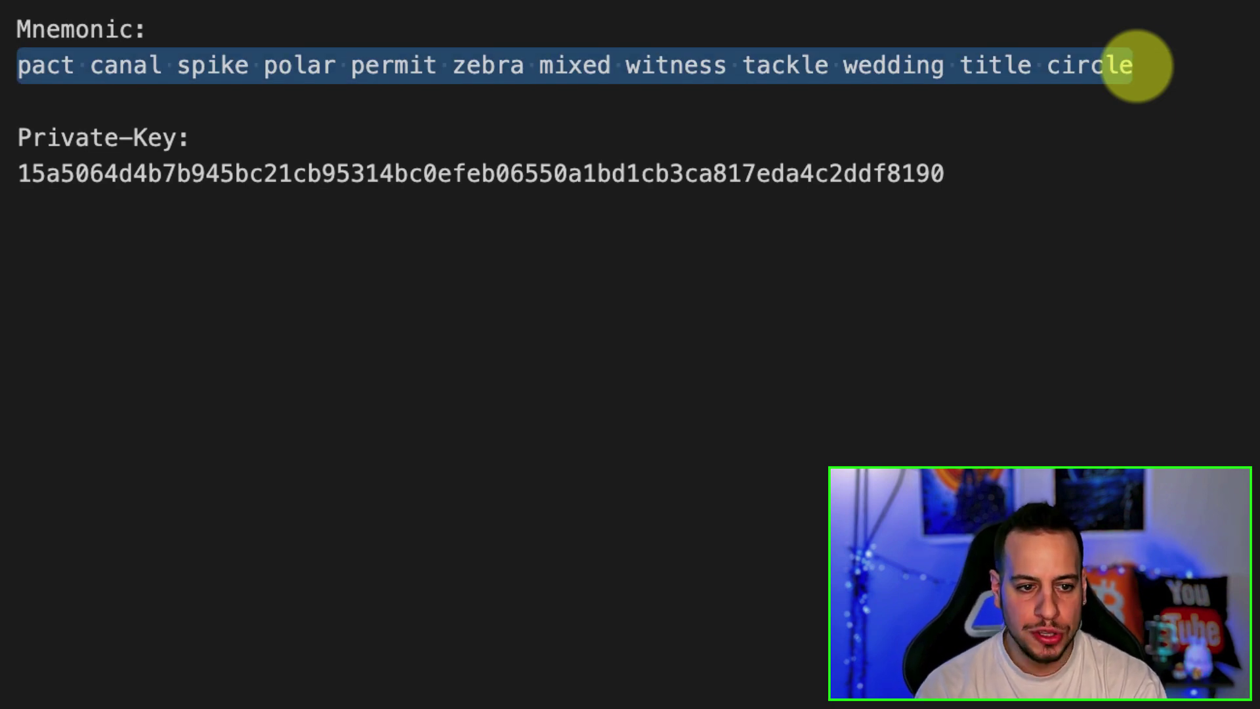
key(super+Tab)
key(super+Tab)
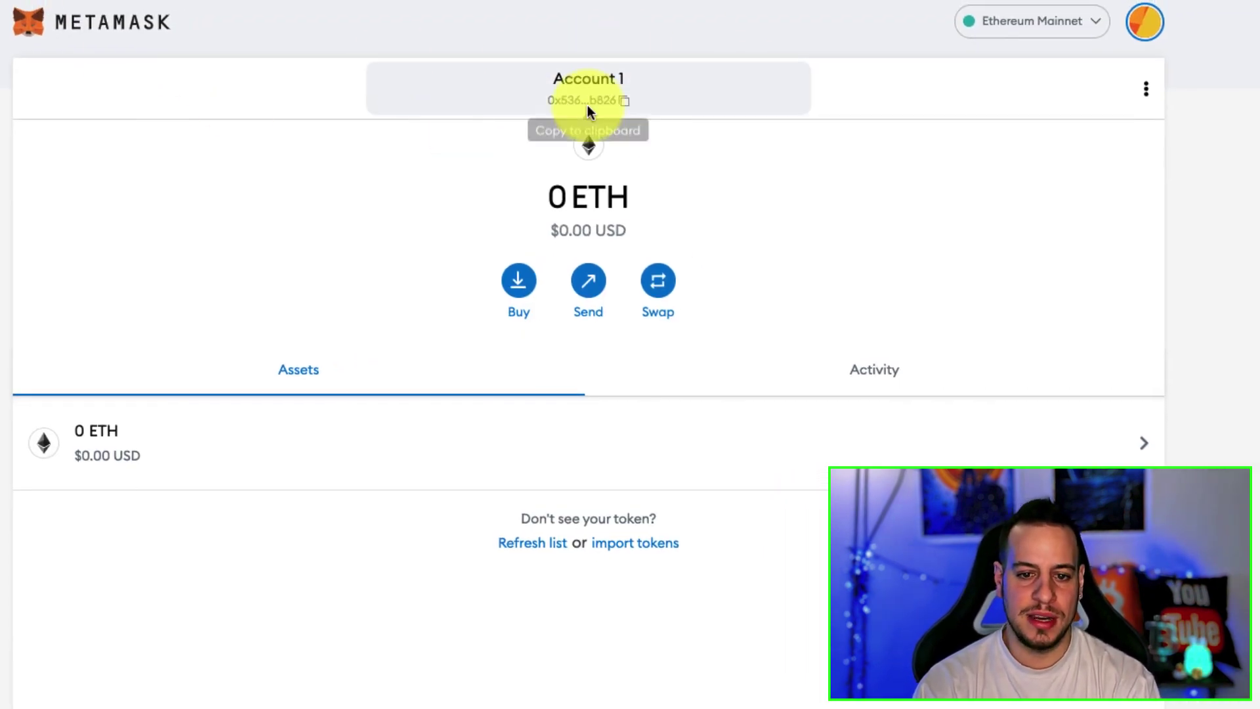
Step: Copy Account 1's address, then create a second account, Account 2
click(1148, 26)
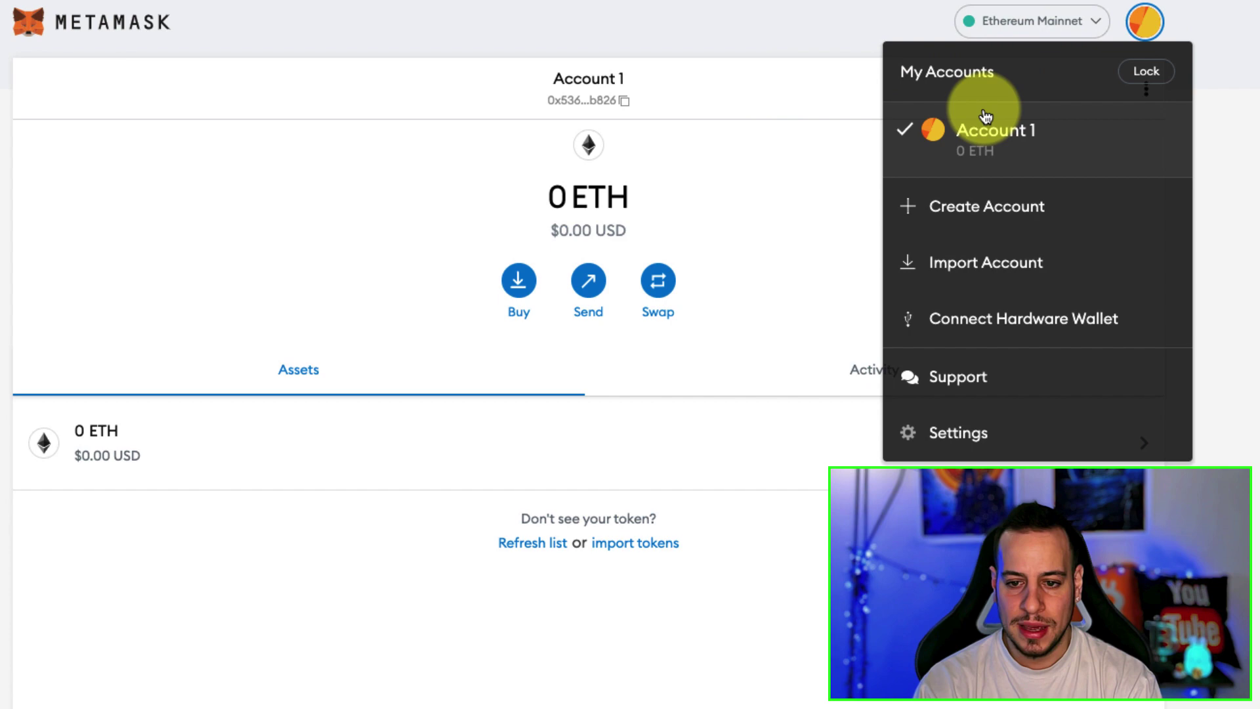
click(573, 32)
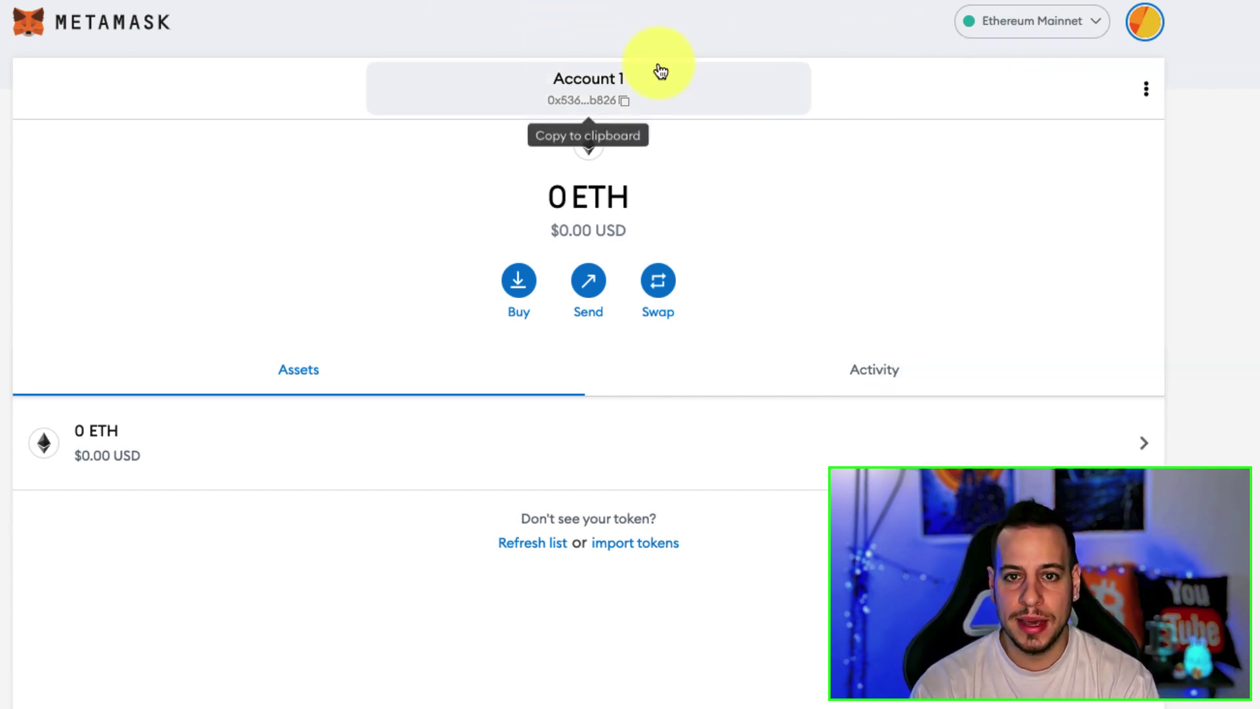
click(593, 92)
click(1138, 22)
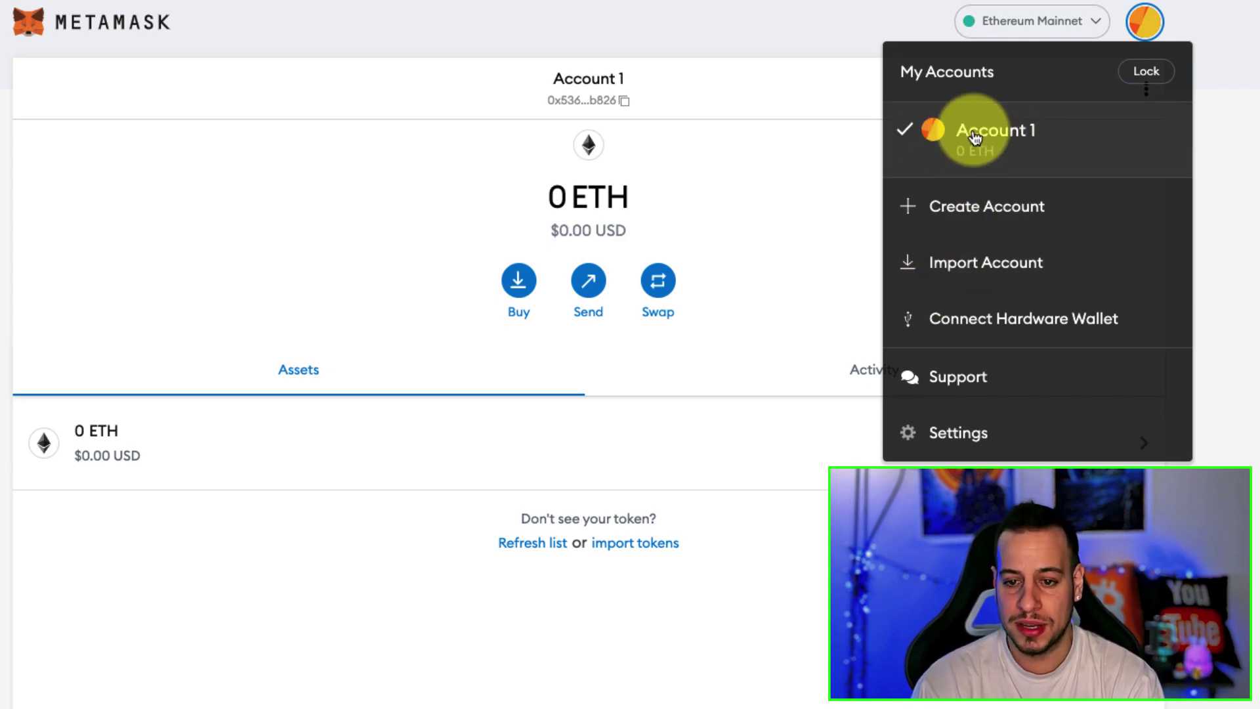
click(963, 206)
click(669, 252)
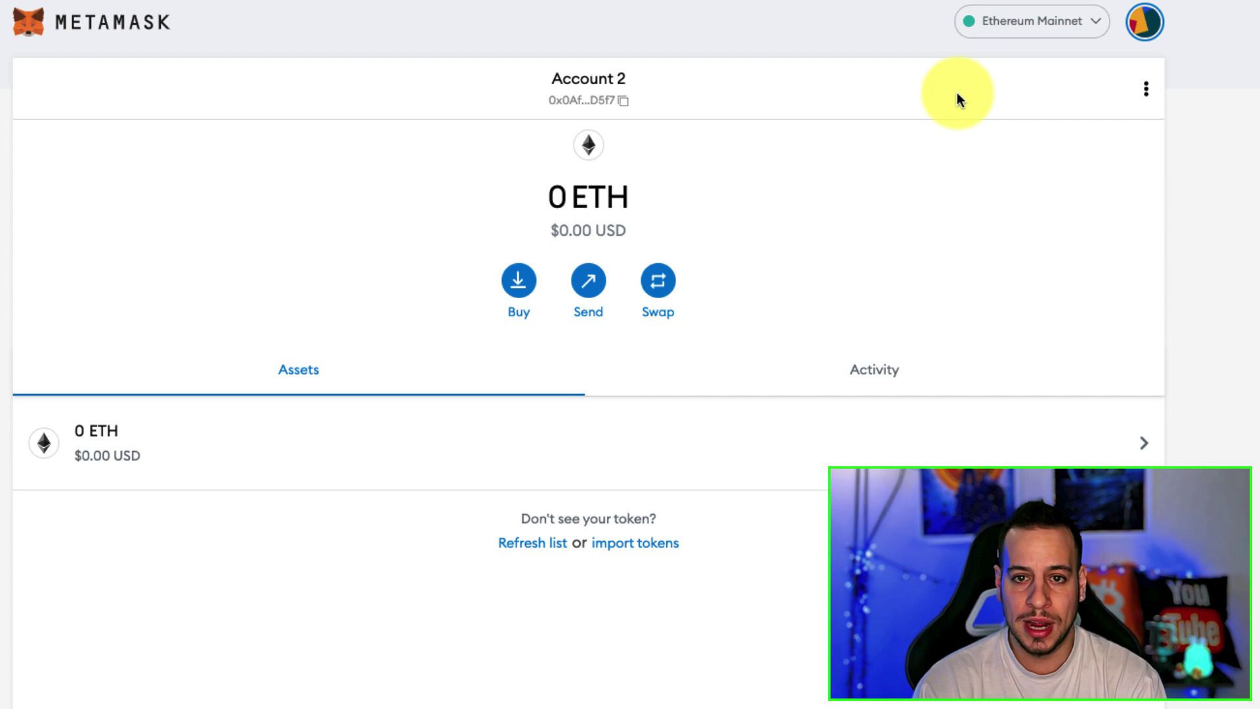
Step: Create a third account named 'Another account'
click(1143, 22)
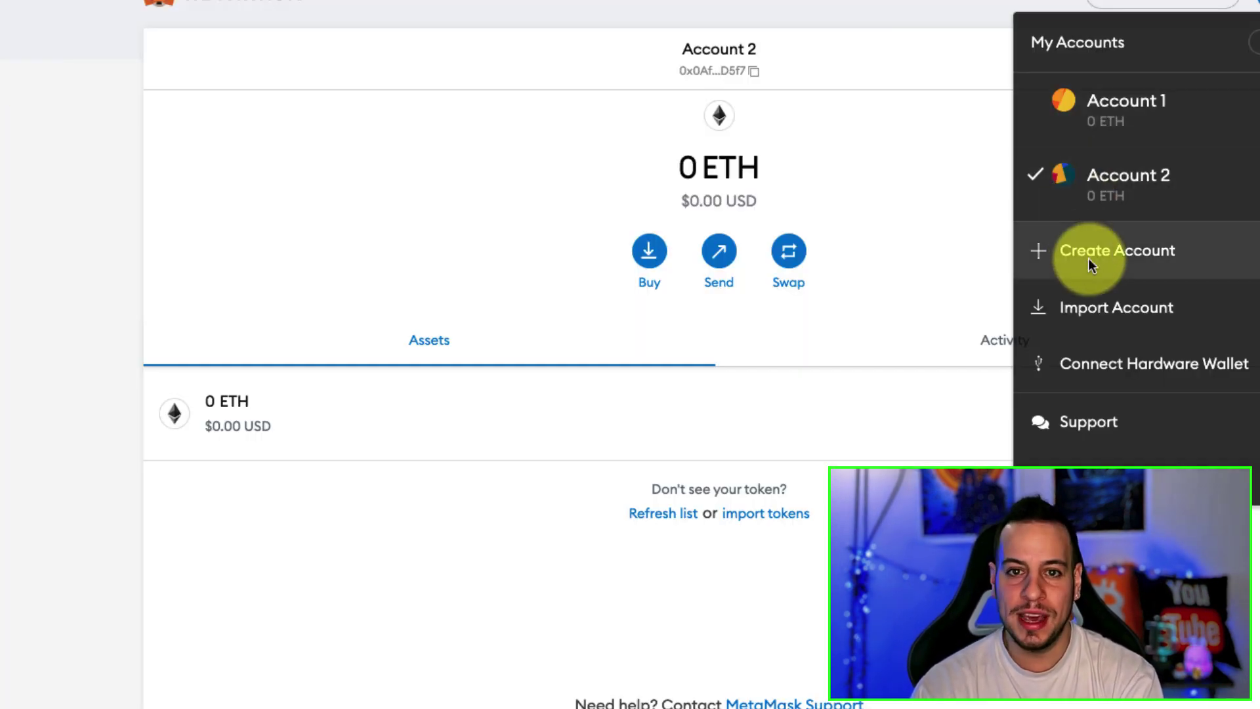
click(1088, 258)
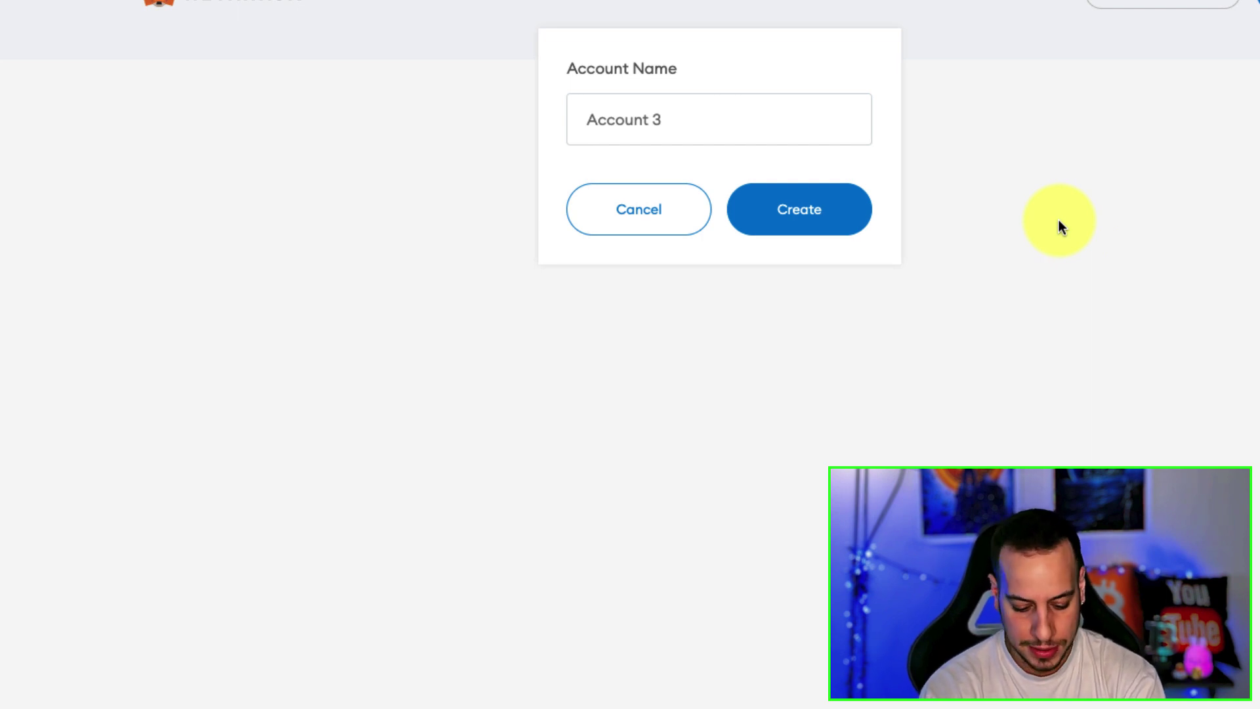
text(another avvcou)
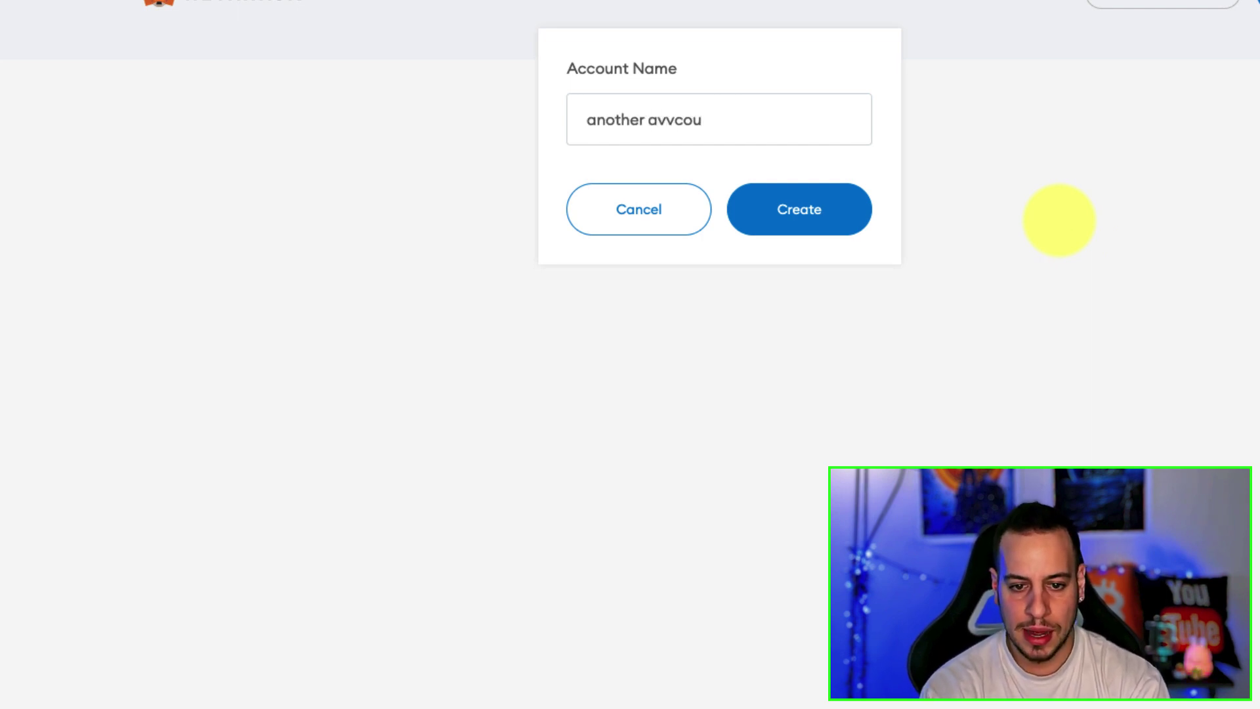
key(BackSpace)
key(BackSpace)
key(BackSpace)
key(BackSpace)
key(BackSpace)
key(BackSpace)
key(BackSpace)
key(BackSpace)
key(BackSpace)
key(BackSpace)
key(BackSpace)
key(BackSpace)
text(o)
key(ctrl+a)
text(Another )
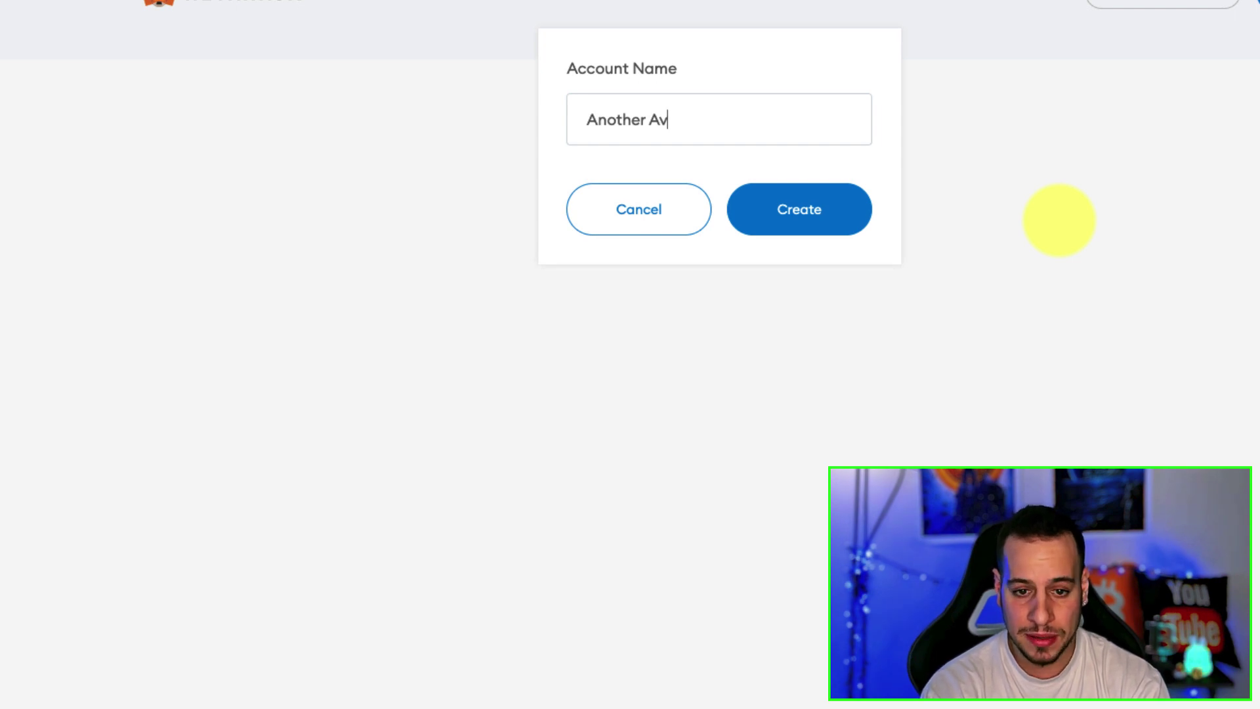
text(Acount)
key(BackSpace)
key(BackSpace)
key(BackSpace)
key(BackSpace)
key(BackSpace)
key(BackSpace)
text(account)
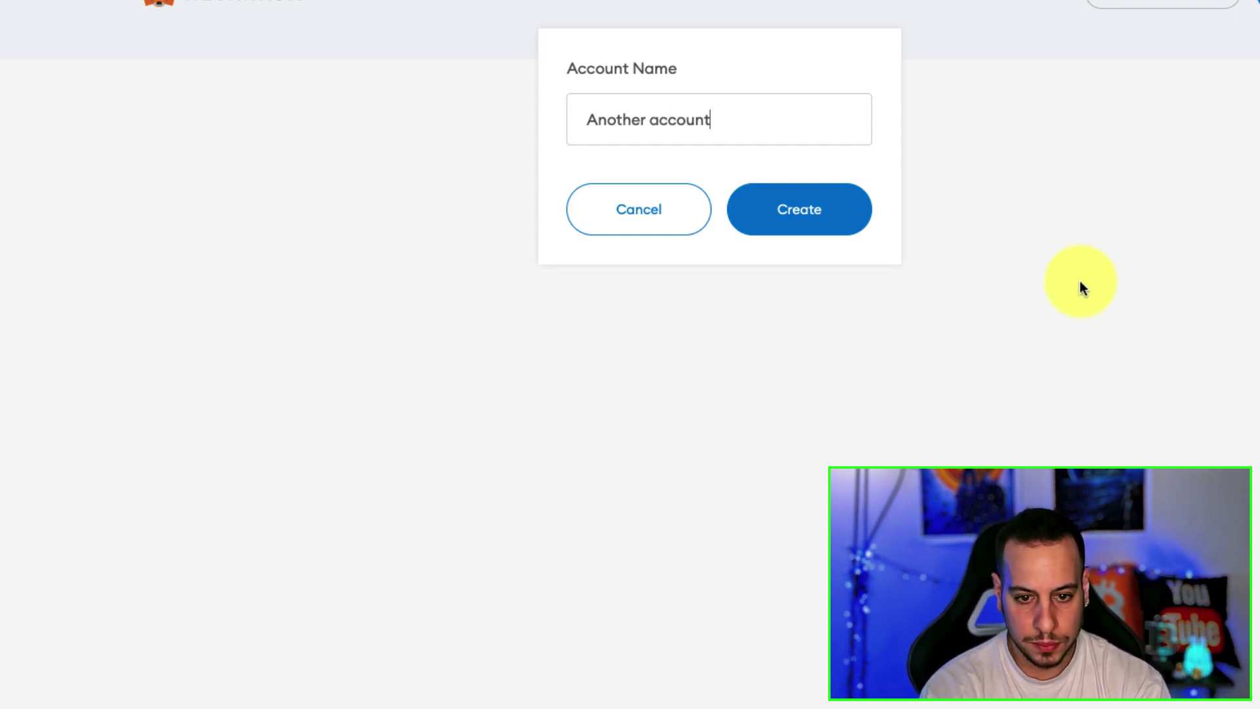
click(805, 196)
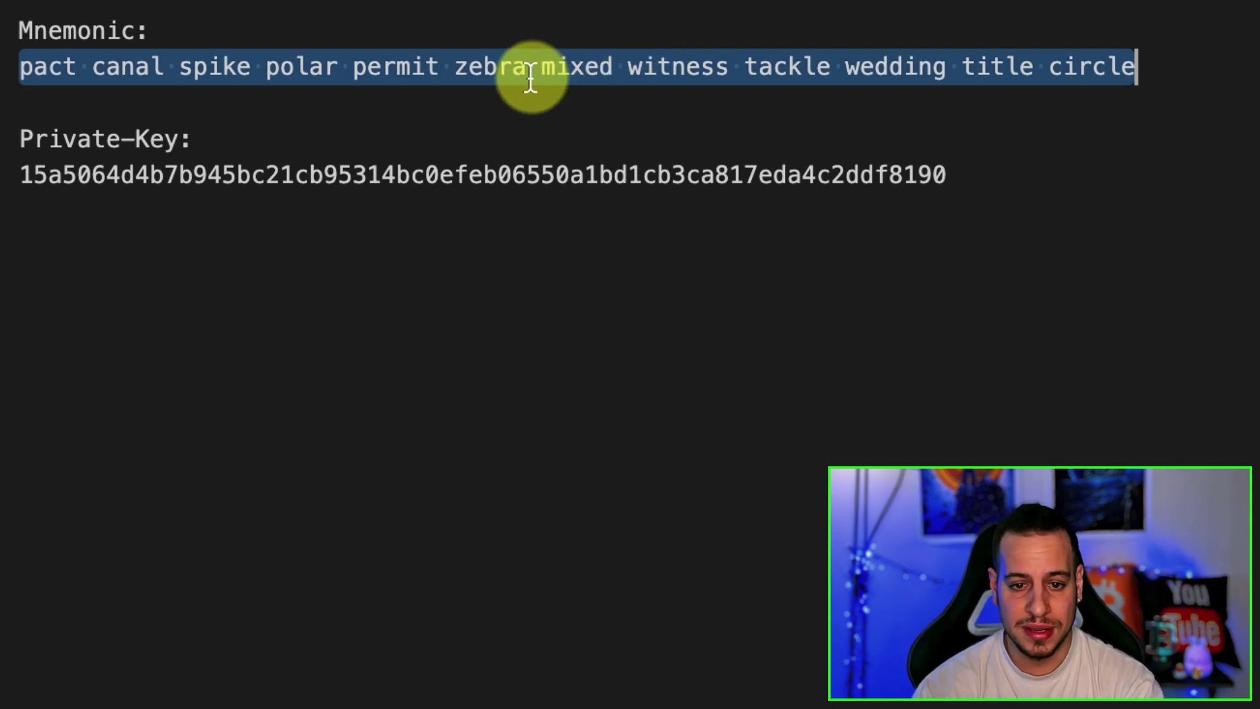
Step: In the VS Code note, select the whole mnemonic line, then mark a single word in it
key(Right)
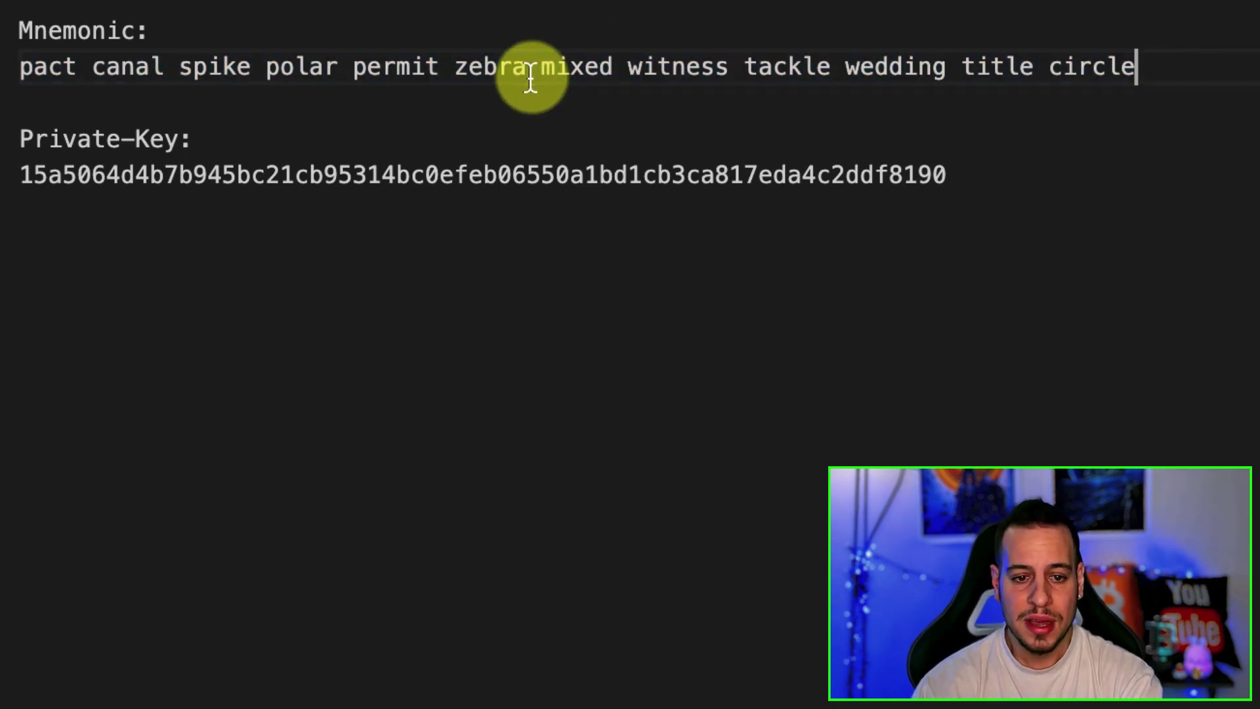
key(shift+Home)
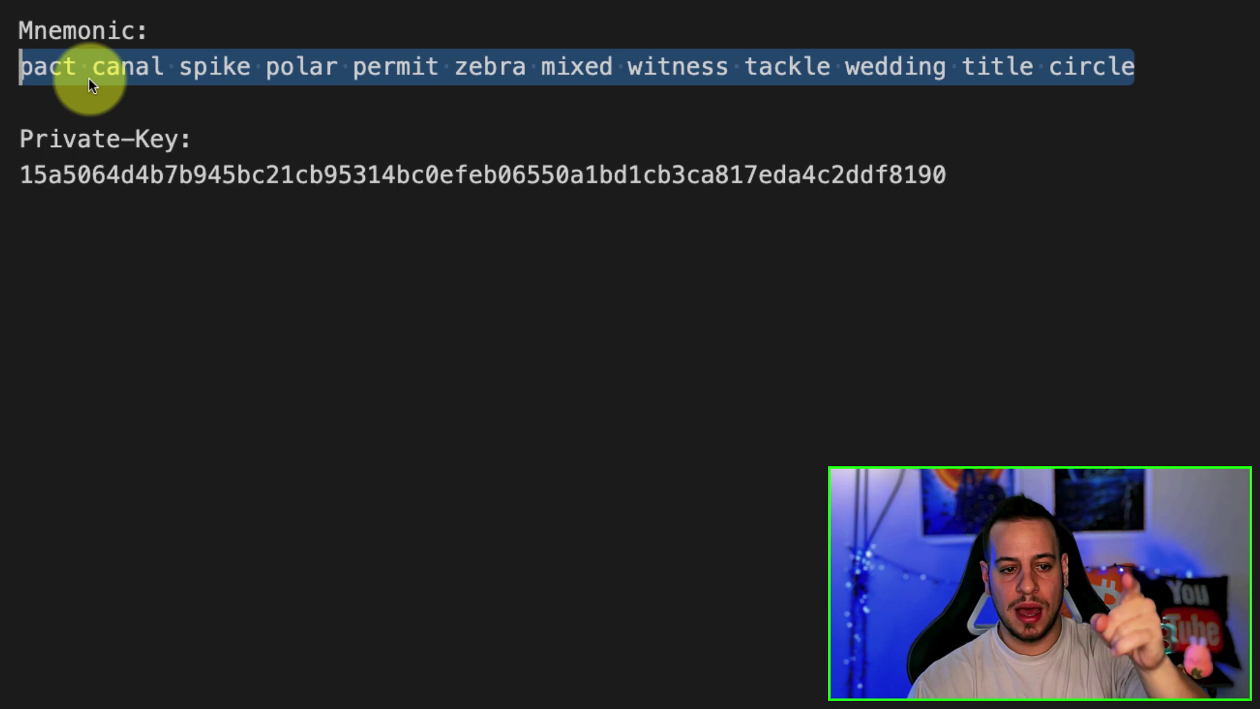
click(126, 72)
click(177, 66)
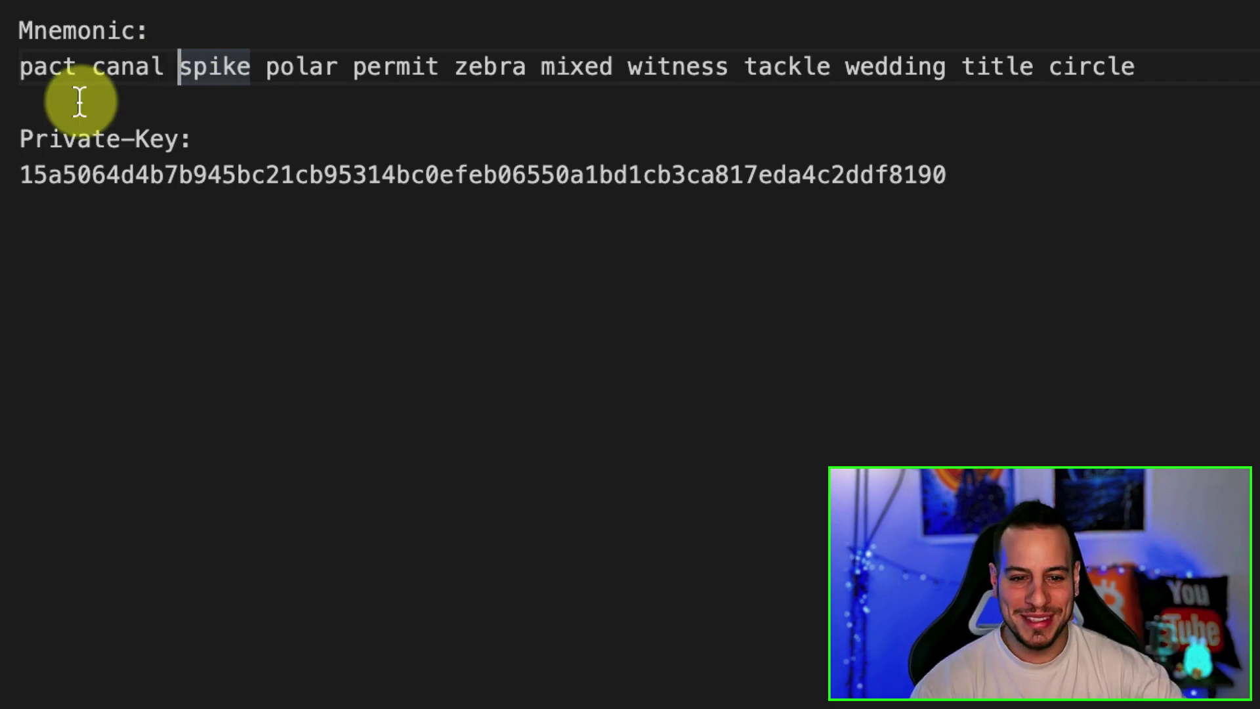
Step: Select the Private-Key label, then the full private key value
drag(21, 135, 187, 128)
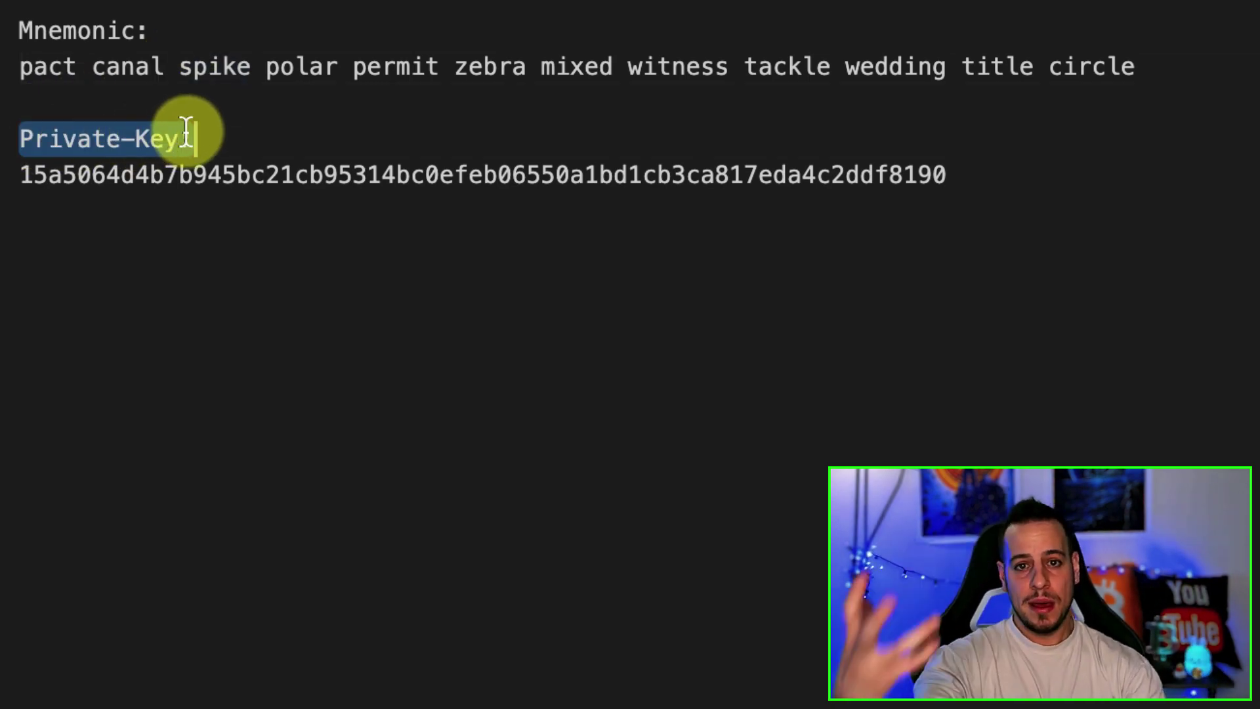
click(107, 182)
double_click(301, 175)
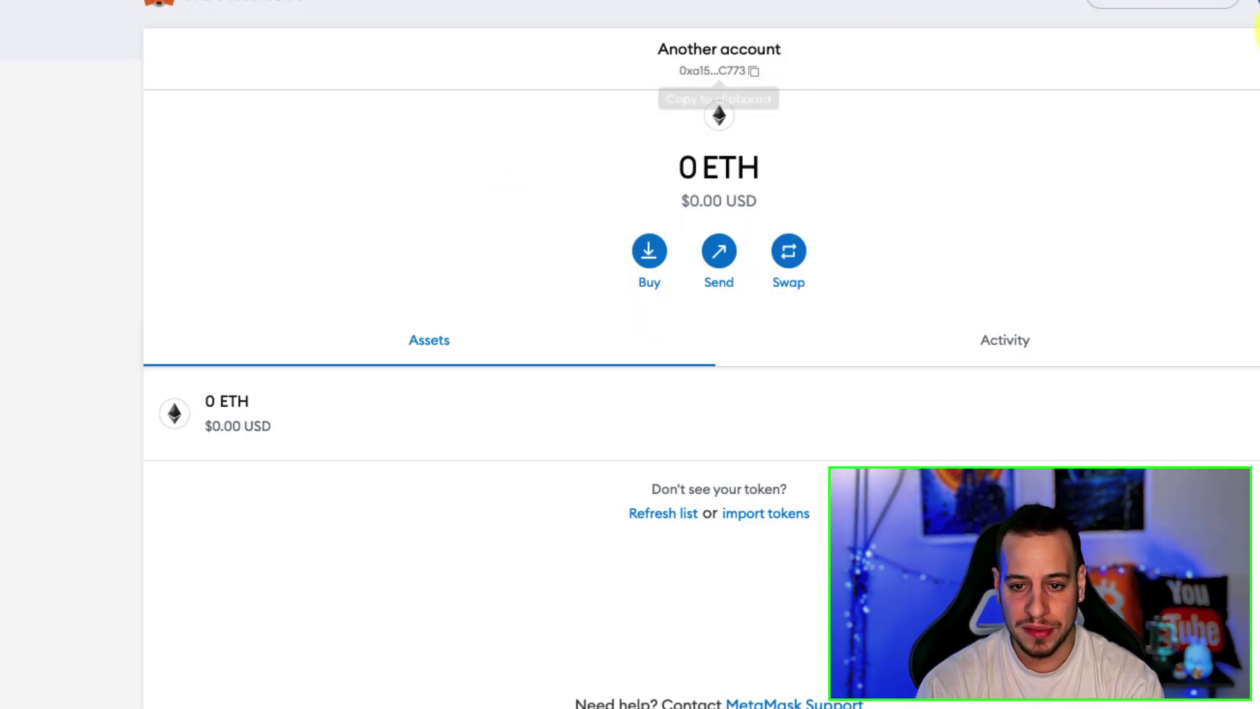
Step: Check the three-account list, then copy Another account's address
click(1255, 10)
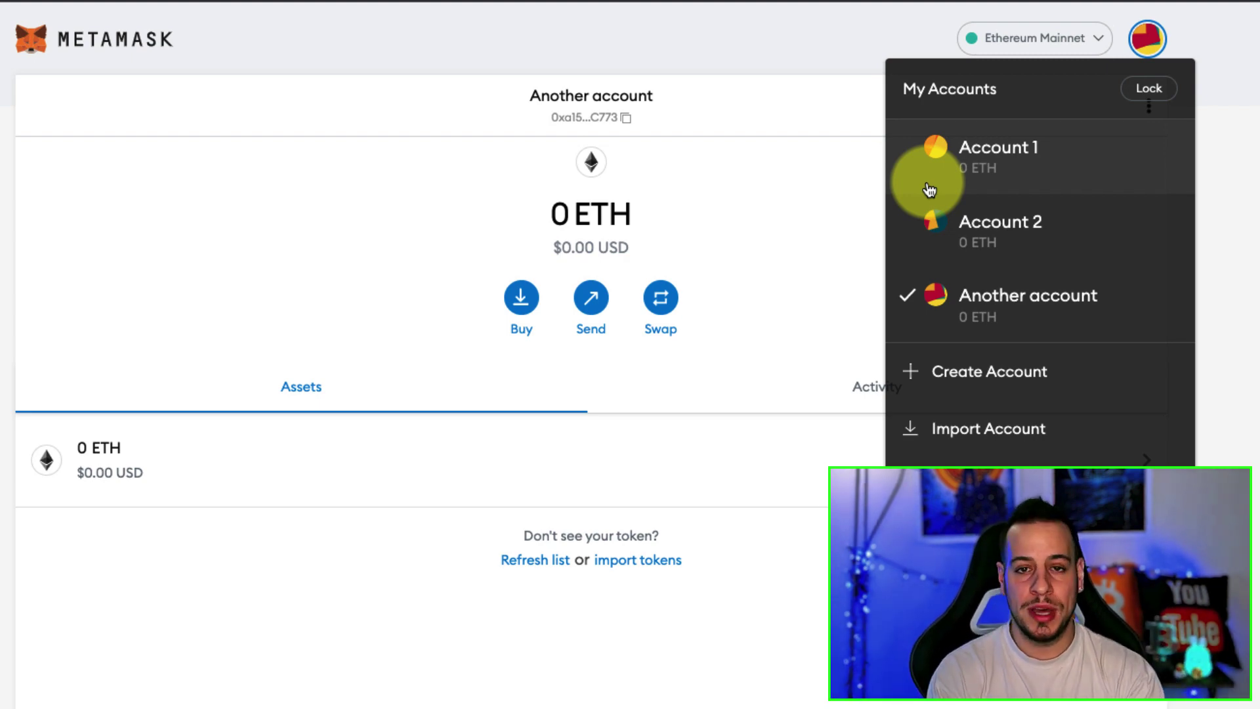
click(593, 98)
click(599, 98)
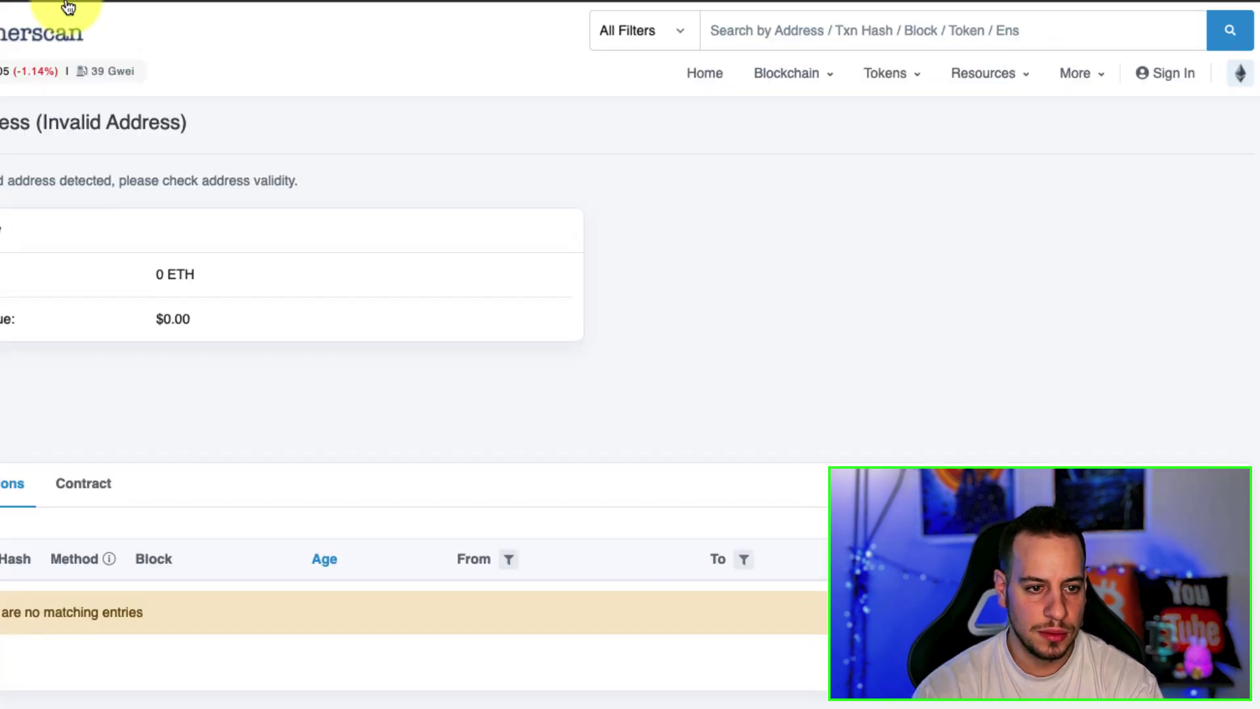
Step: Look up Another account's address on Etherscan, then return to MetaMask's accounts list
click(20, 28)
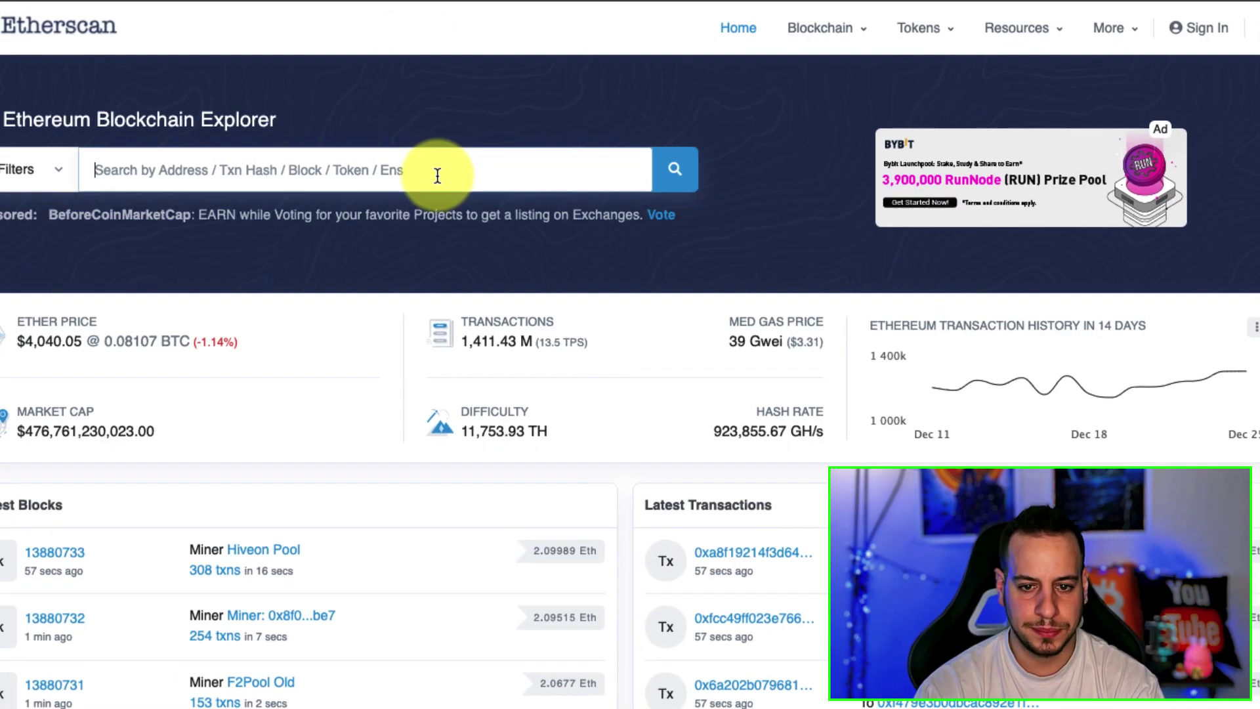
key(ctrl+v)
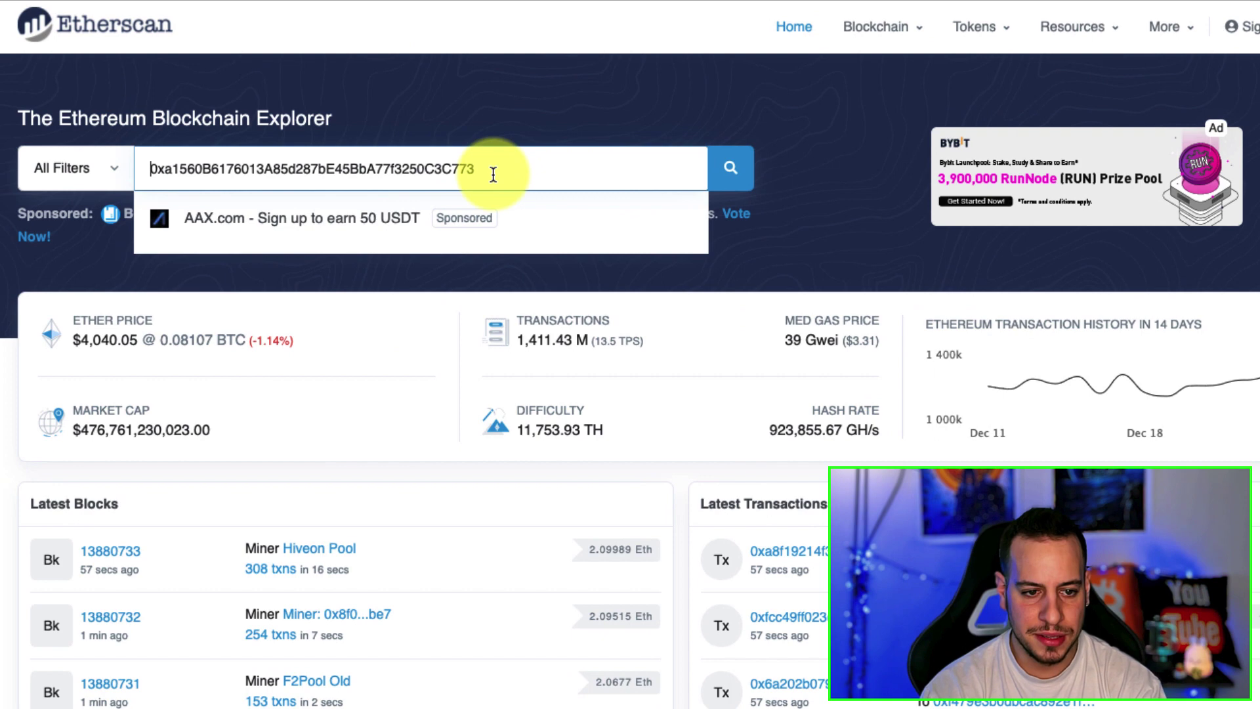
key(Return)
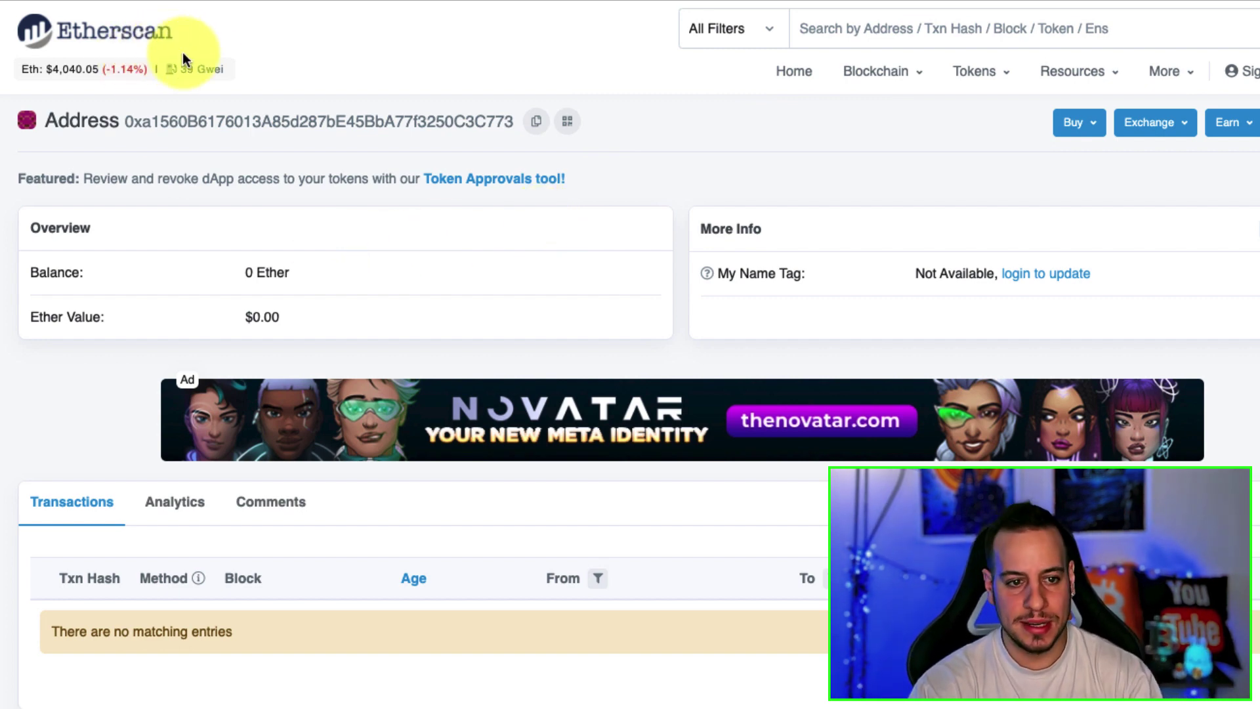
scroll(258, 289, down, 1)
scroll(259, 289, up, 1)
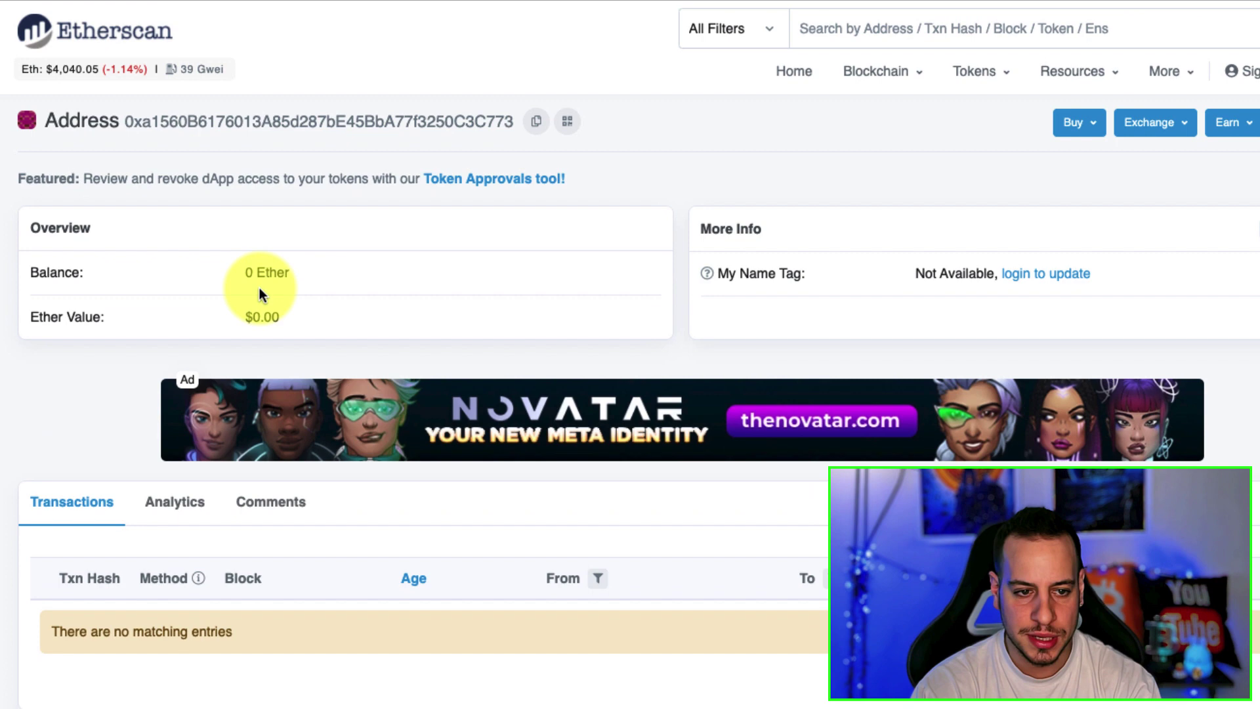
key(ctrl+Tab)
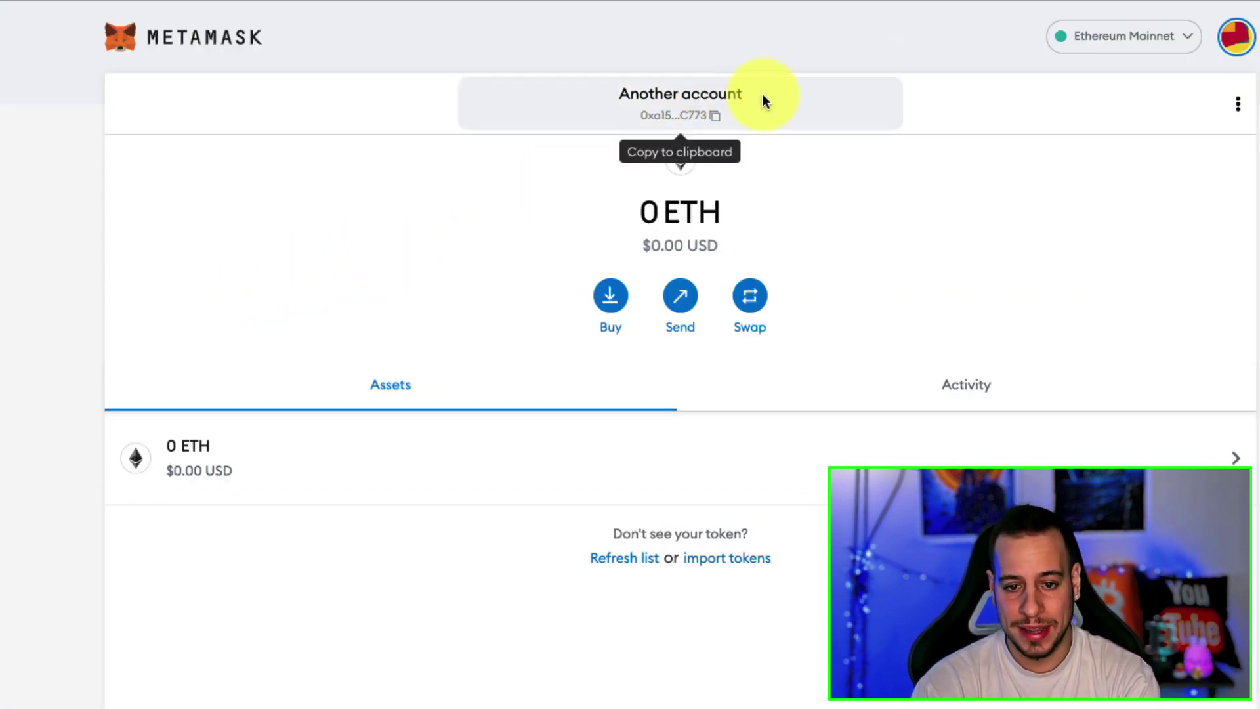
click(1233, 38)
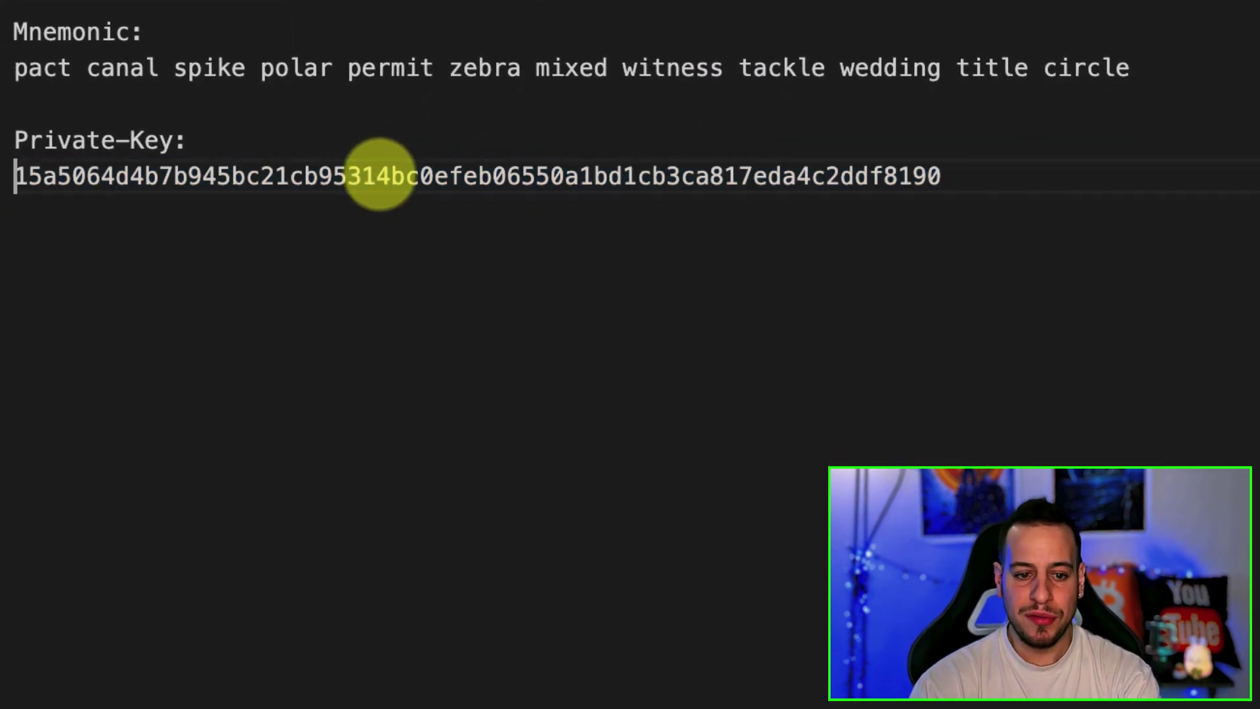
Step: Select the private key, mnemonic phrase and Private-Key label in the editor, checking MetaMask's accounts
double_click(349, 215)
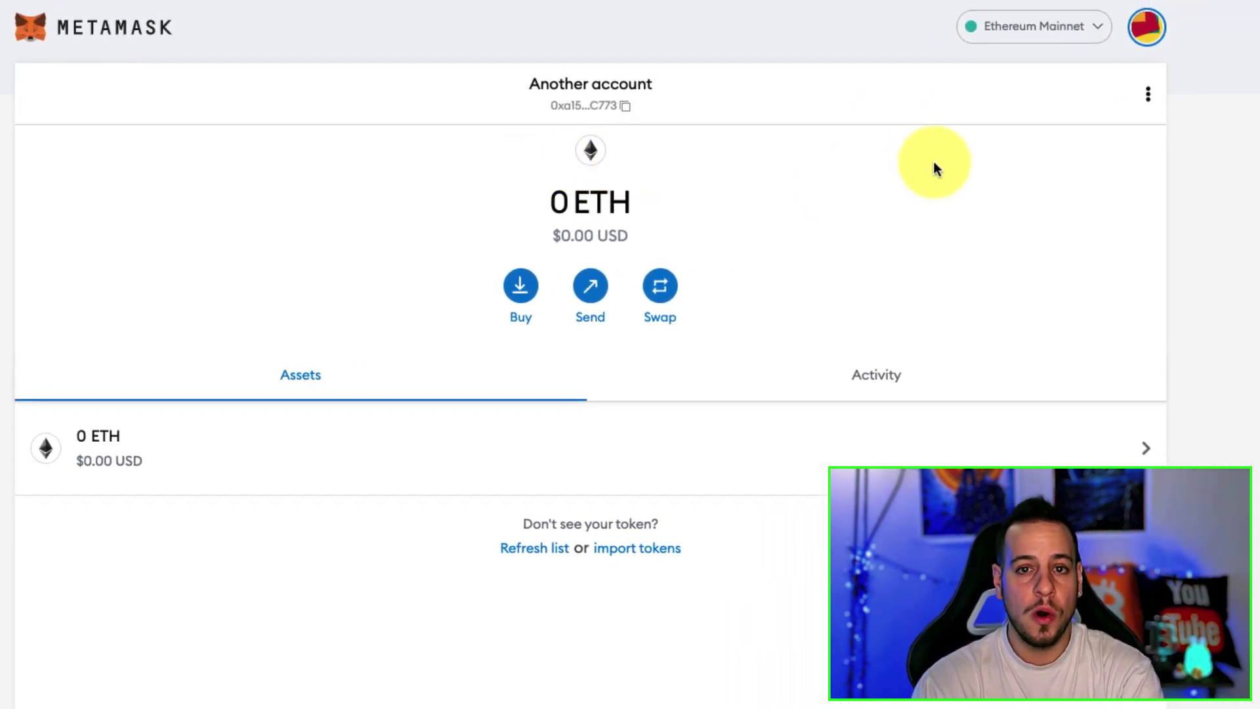
click(1141, 25)
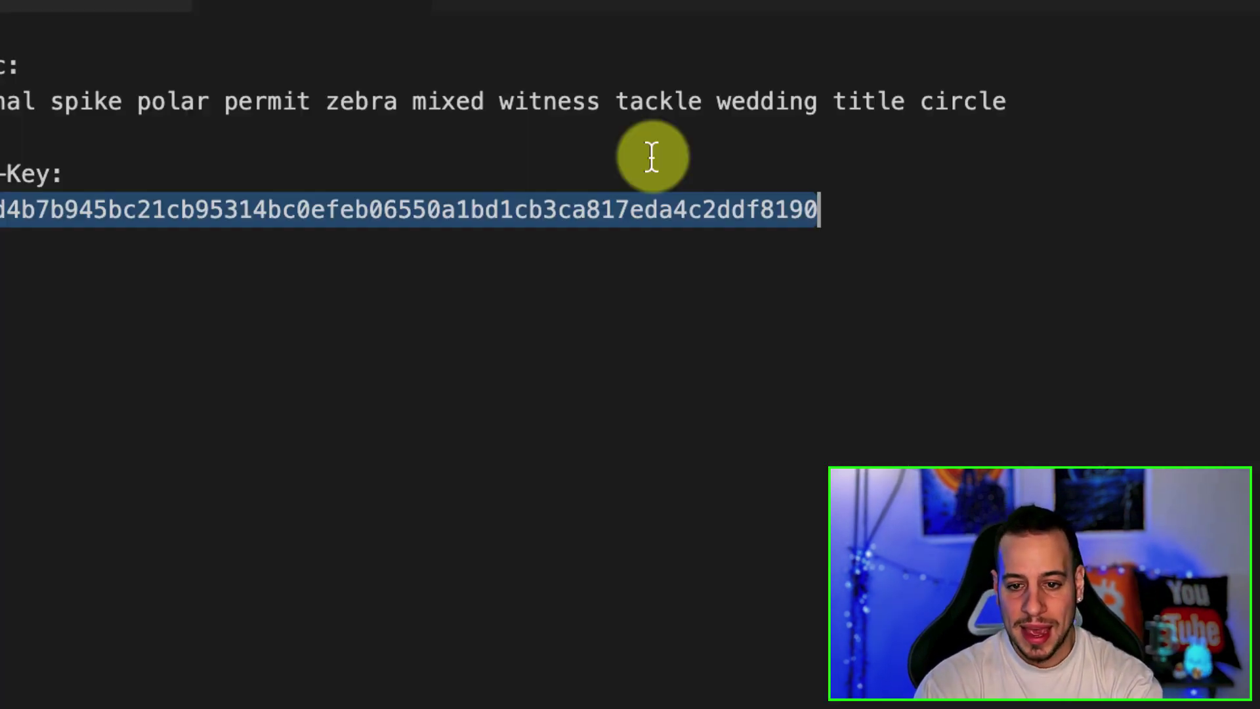
click(279, 115)
key(End)
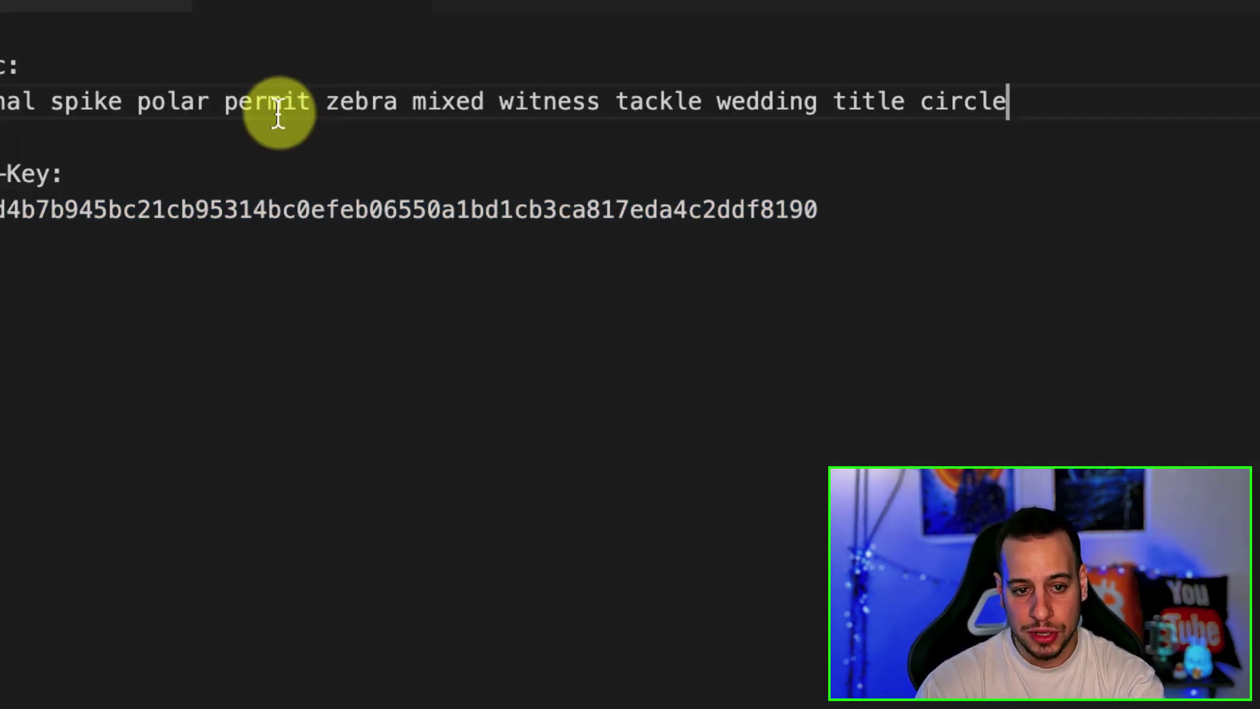
key(shift+Home)
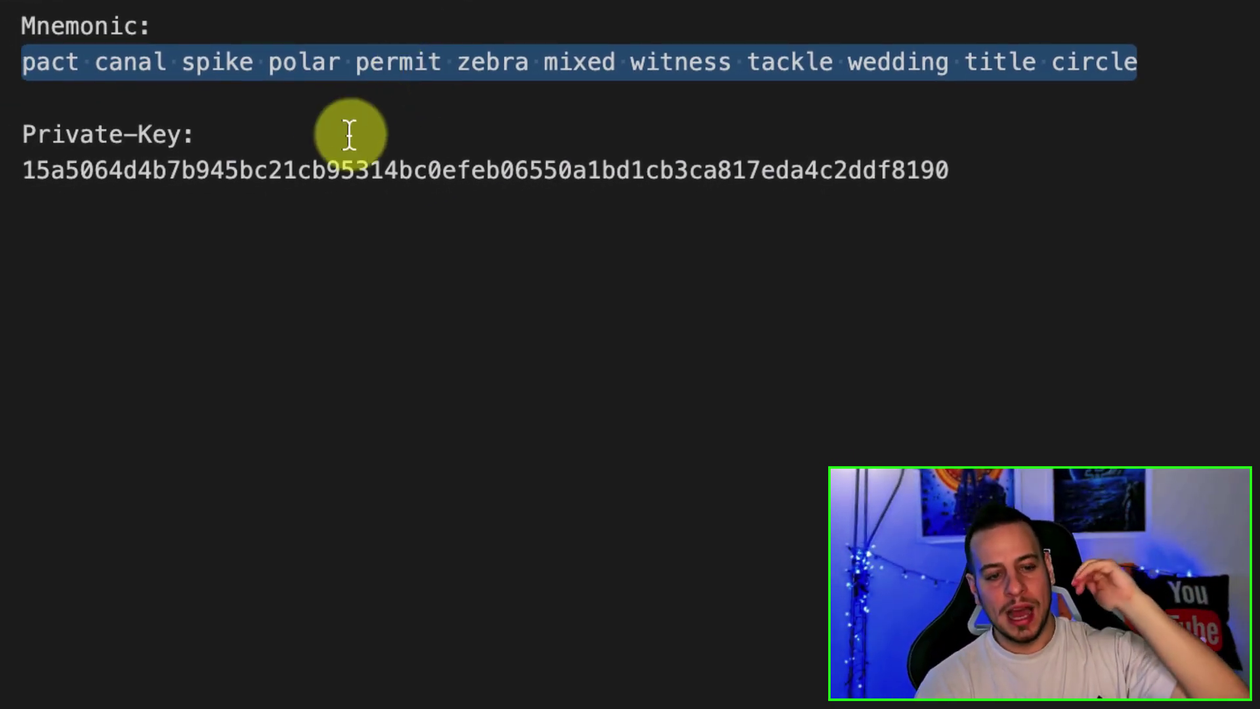
click(324, 146)
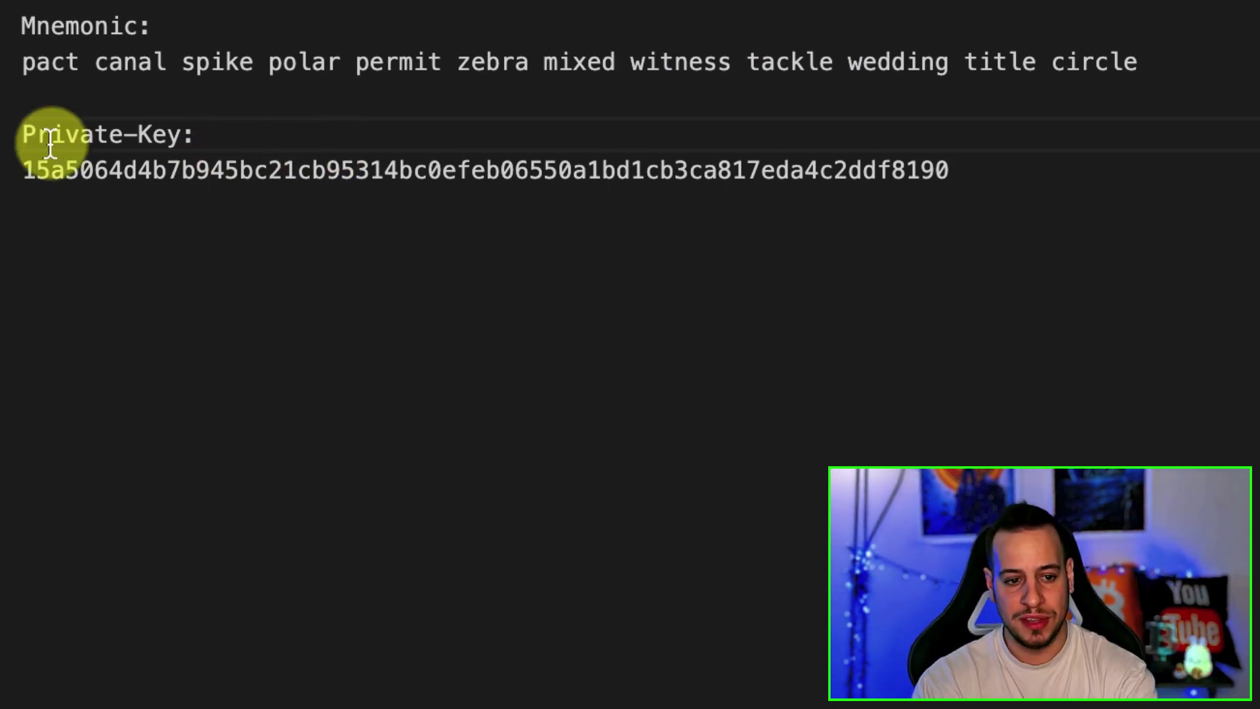
drag(25, 134, 163, 175)
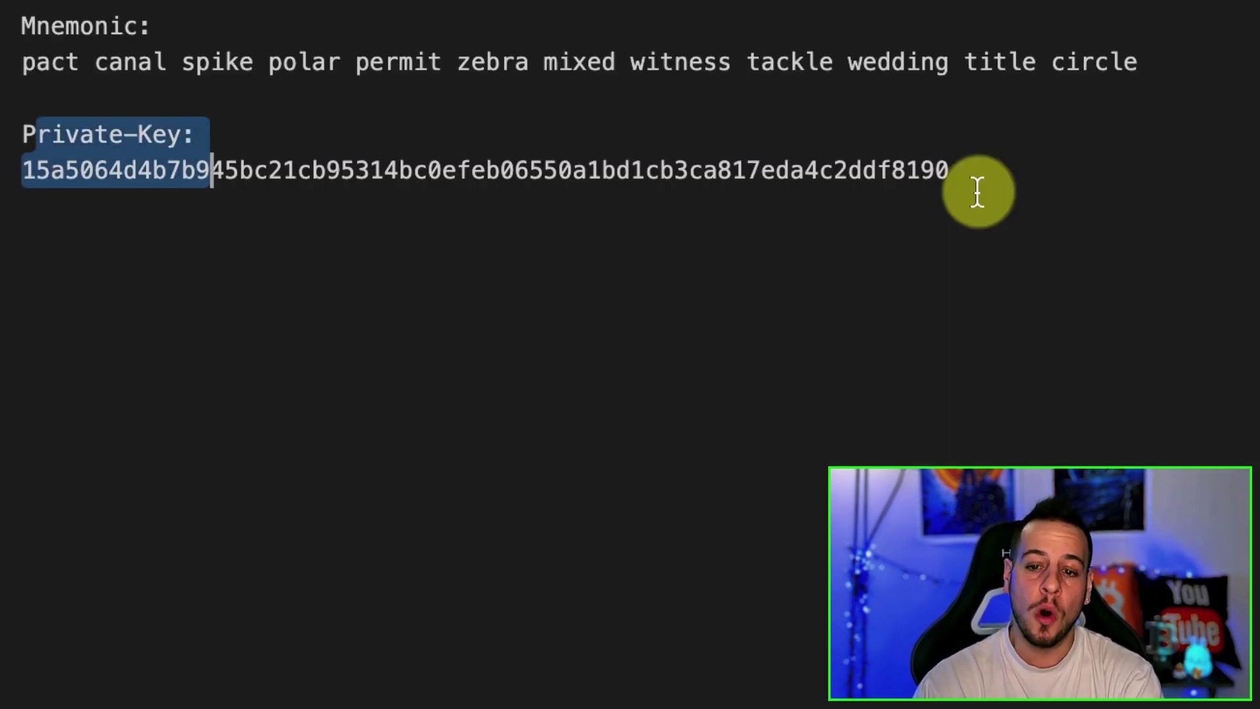
Step: Select the full mnemonic line, then the full private key line, with End and Shift+Home
click(701, 34)
key(Down)
key(End)
key(shift+Home)
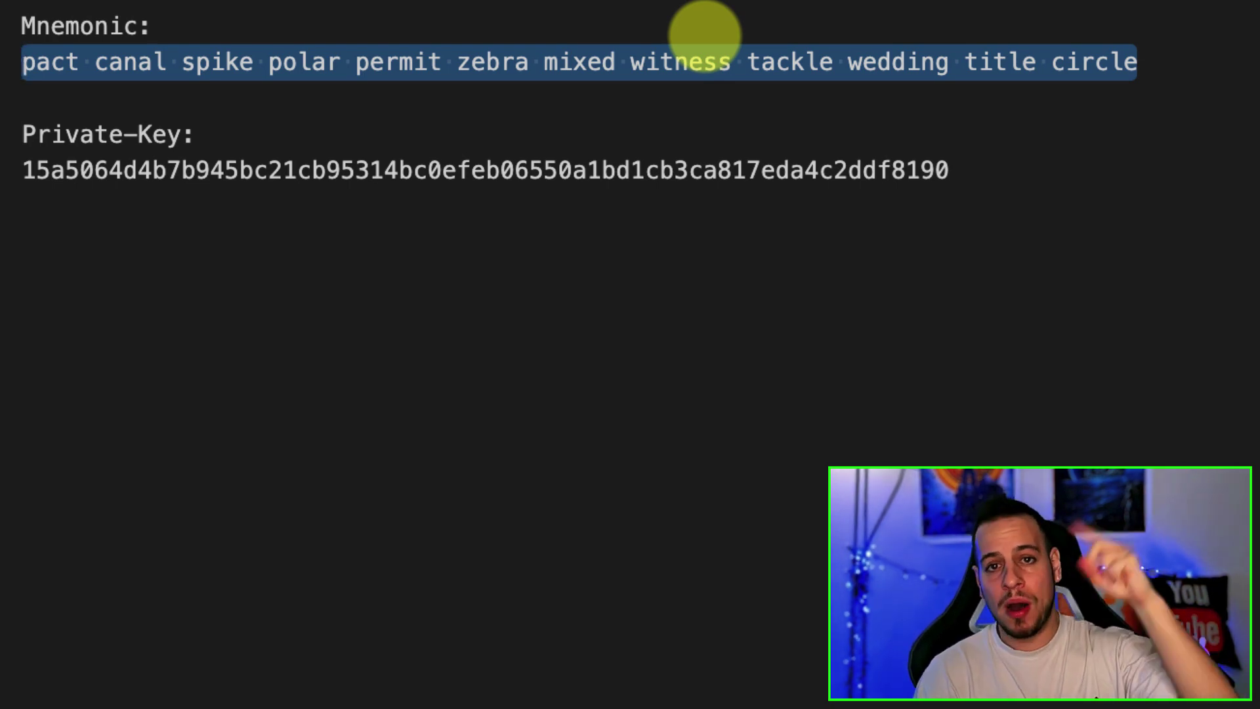
key(Down)
key(Down)
key(Down)
key(End)
key(shift+Home)
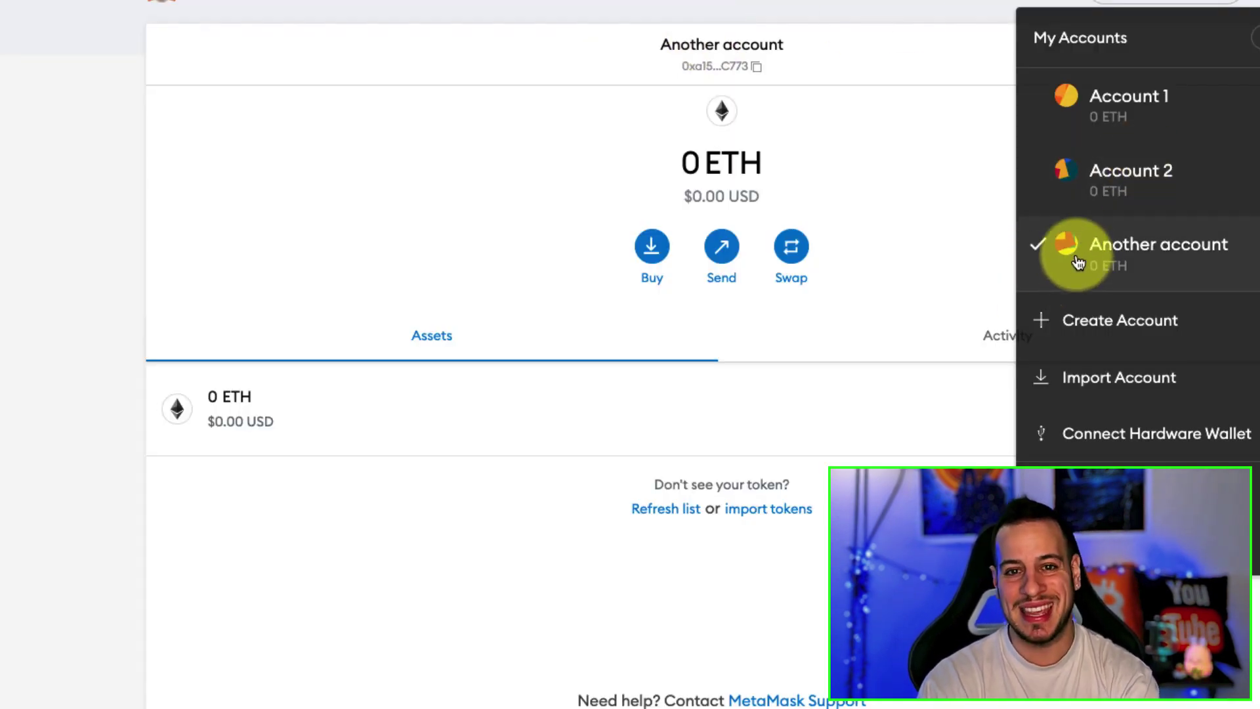
Step: Select the whole mnemonic phrase in the editor
click(710, 209)
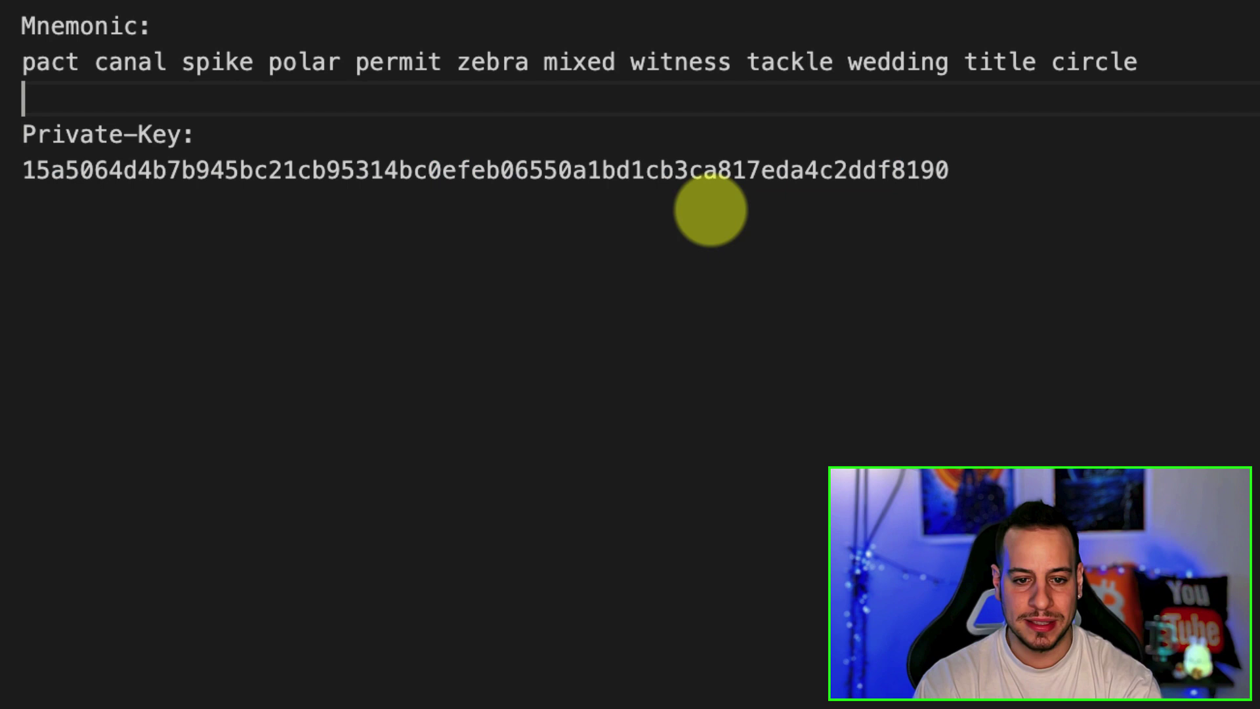
key(Up)
key(shift+End)
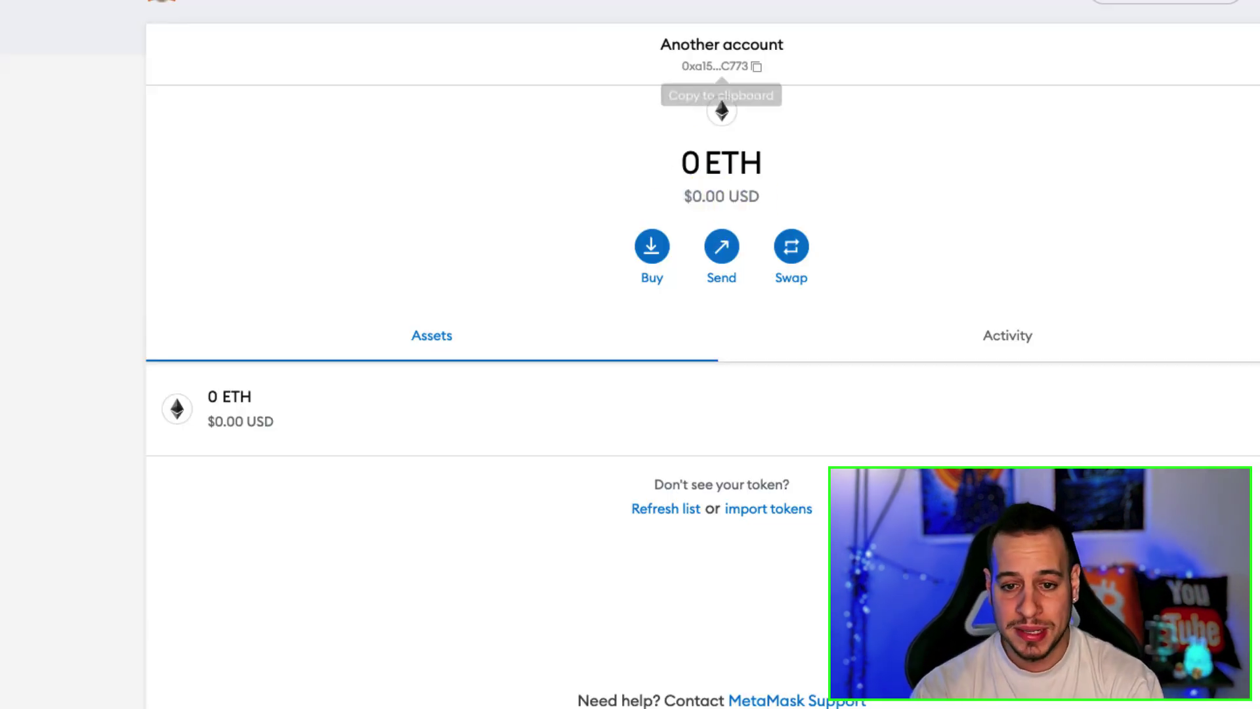
Step: Open and close MetaMask's accounts list twice, leaving Another account active at 0 ETH
click(1244, 8)
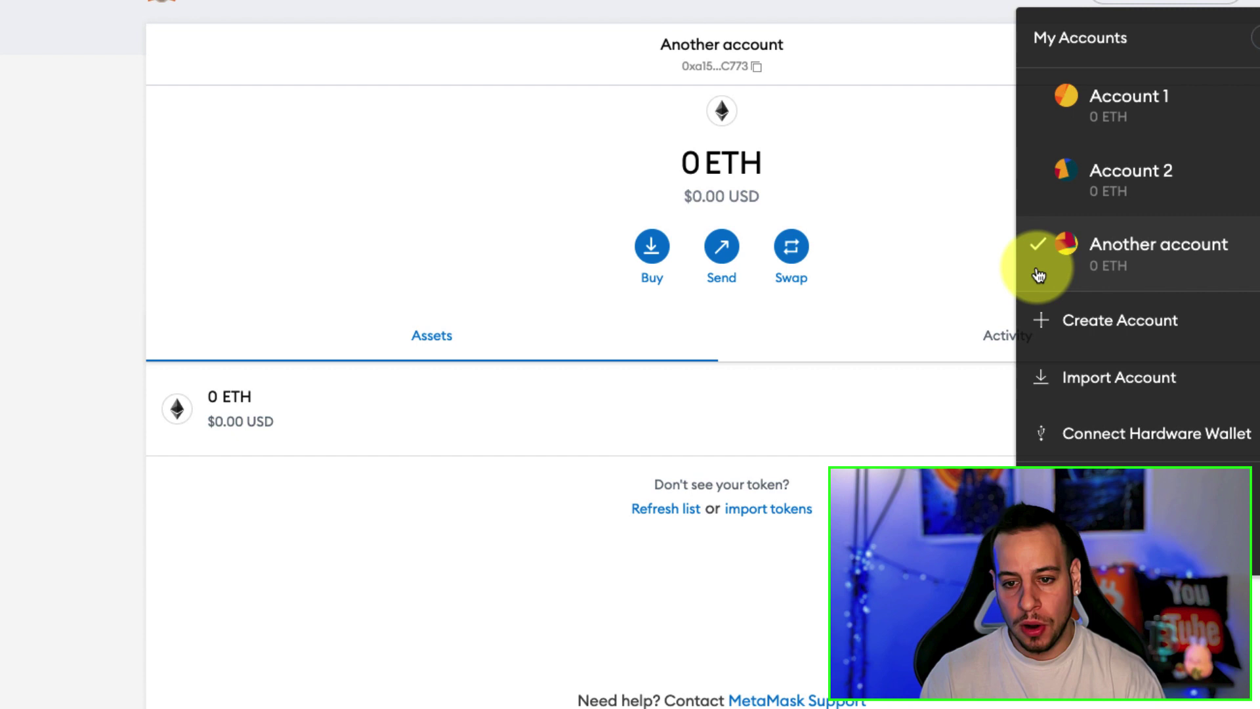
click(765, 168)
double_click(690, 162)
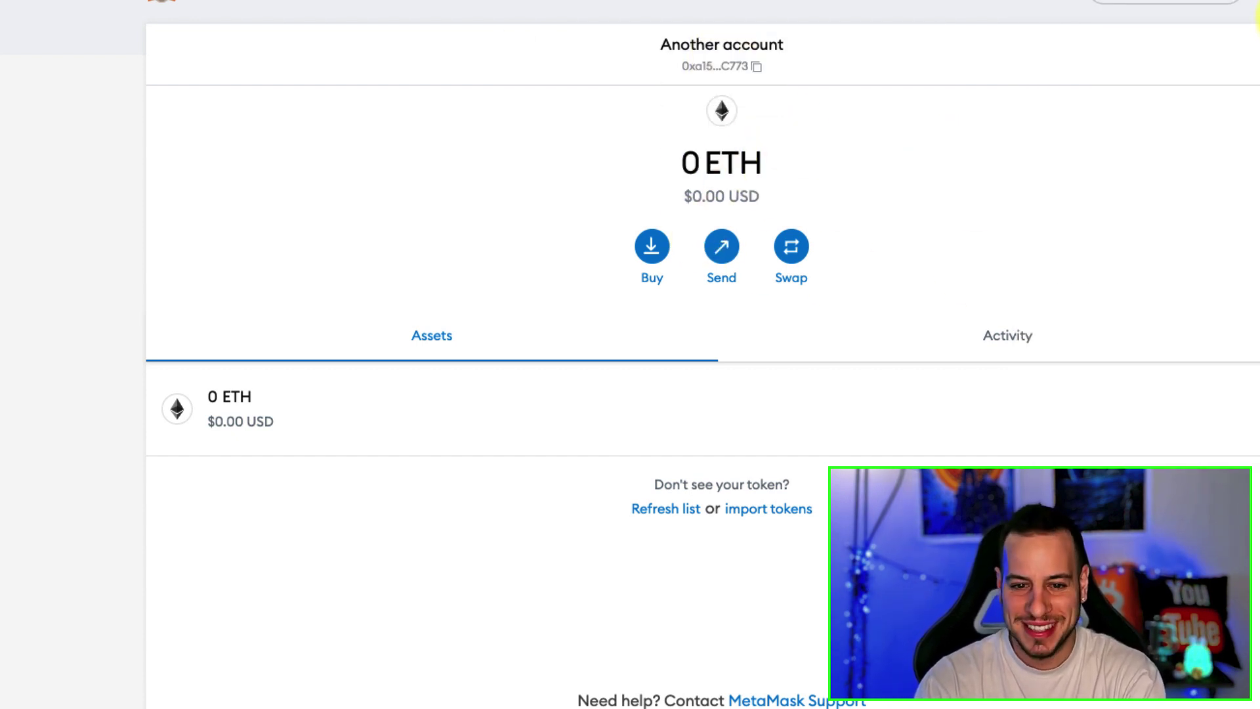
click(1247, 12)
click(921, 89)
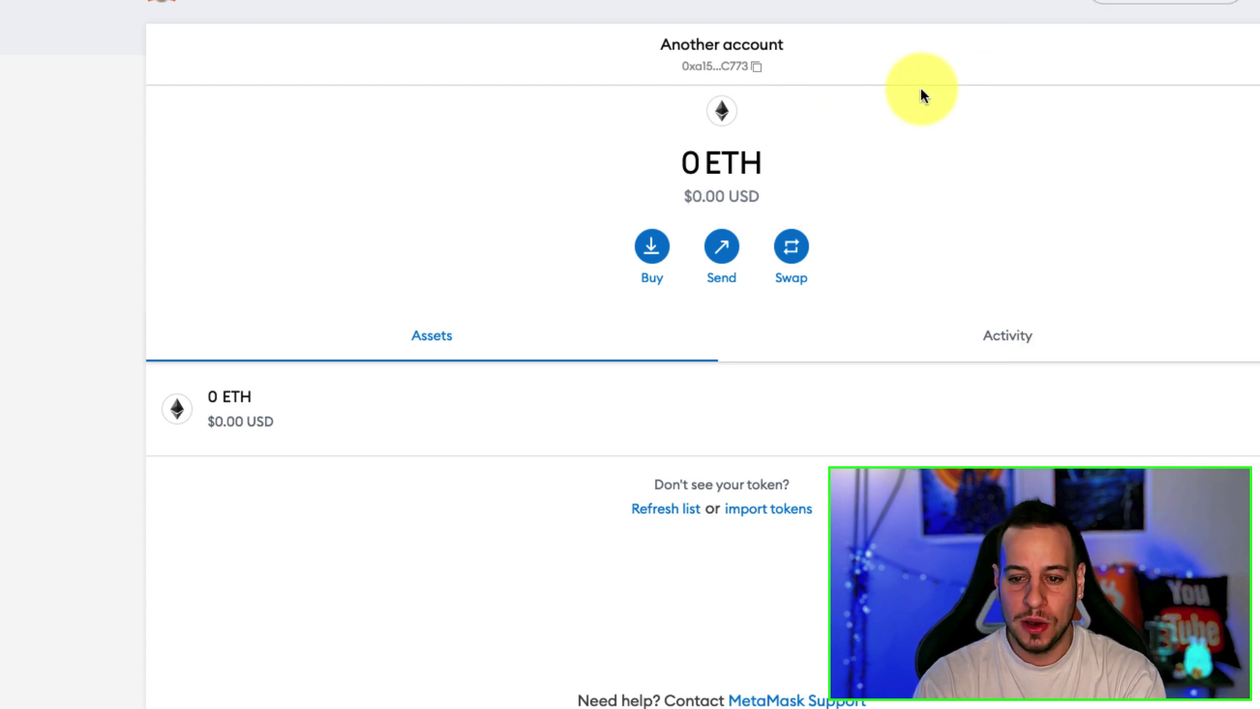
Step: Back in the editor, select the whole mnemonic phrase, toggling the selection a few times
key(super+Tab)
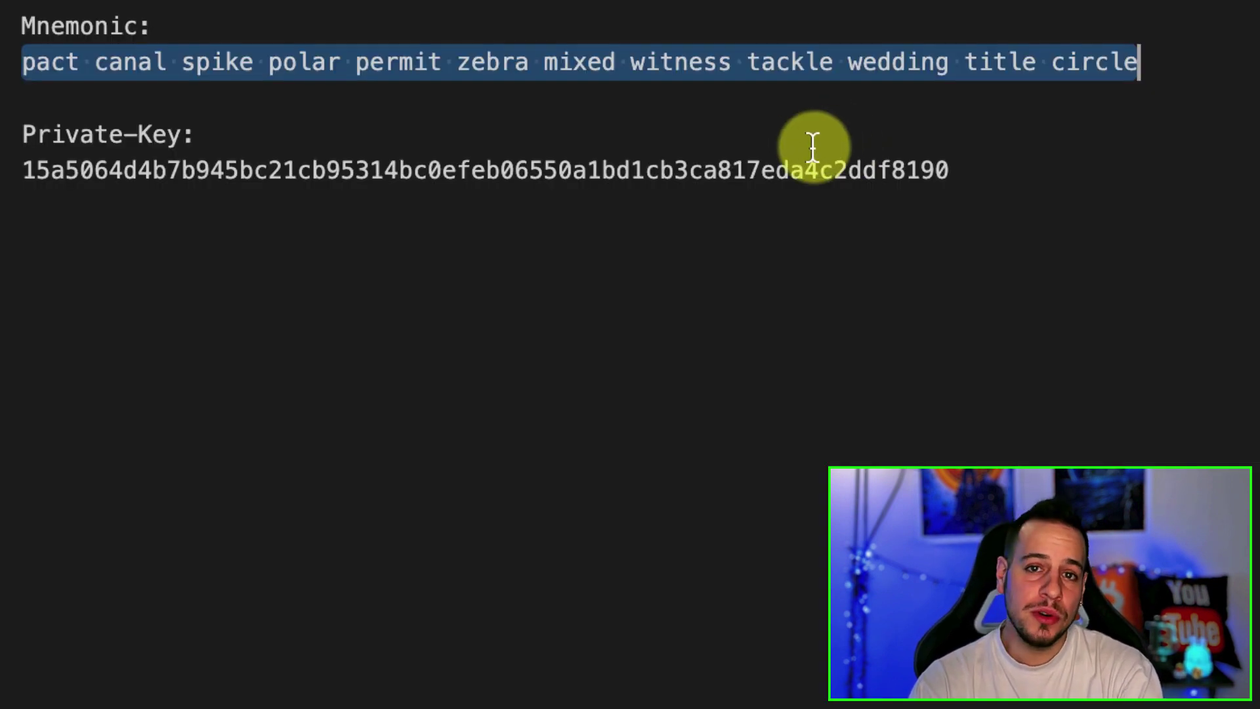
click(720, 128)
key(Up)
key(Up)
key(End)
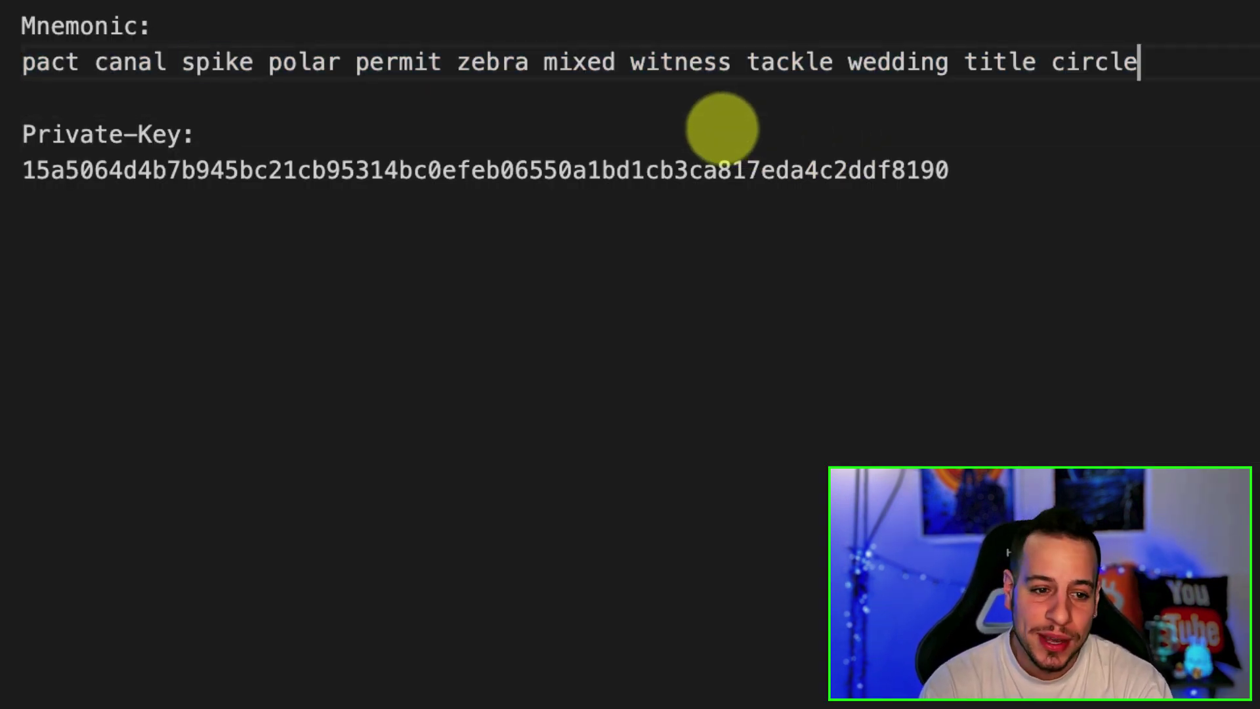
key(shift+Home)
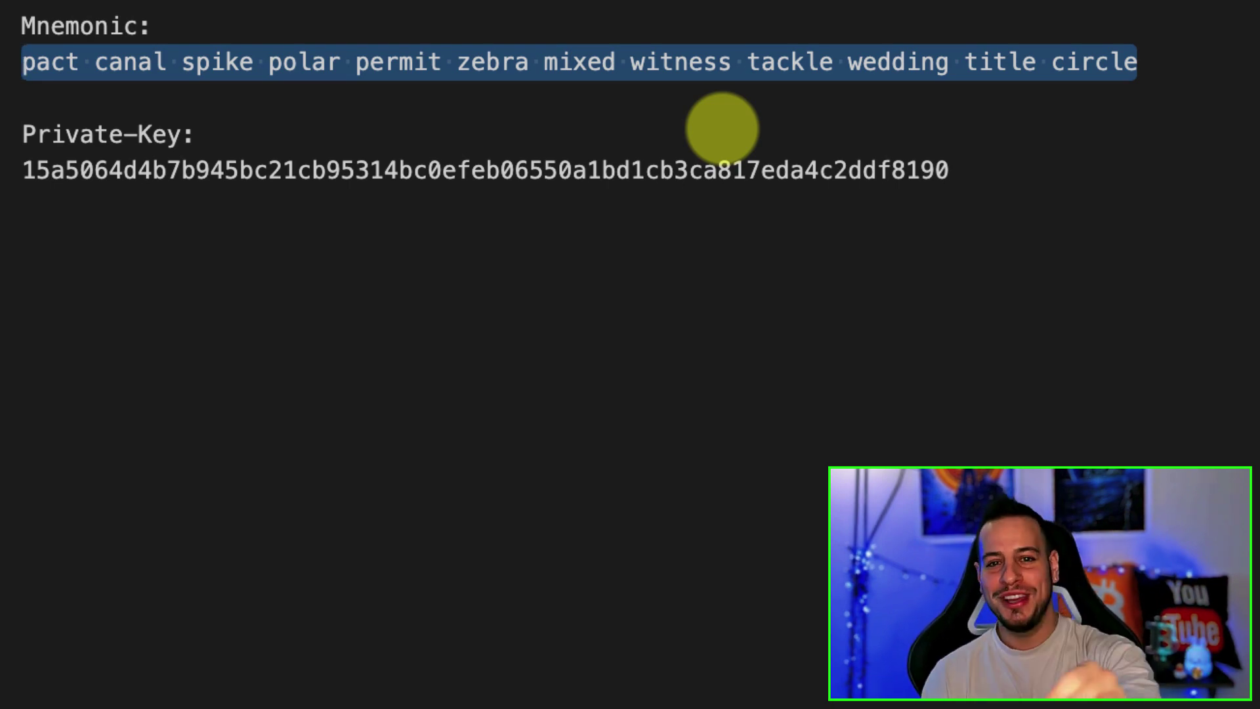
key(Home)
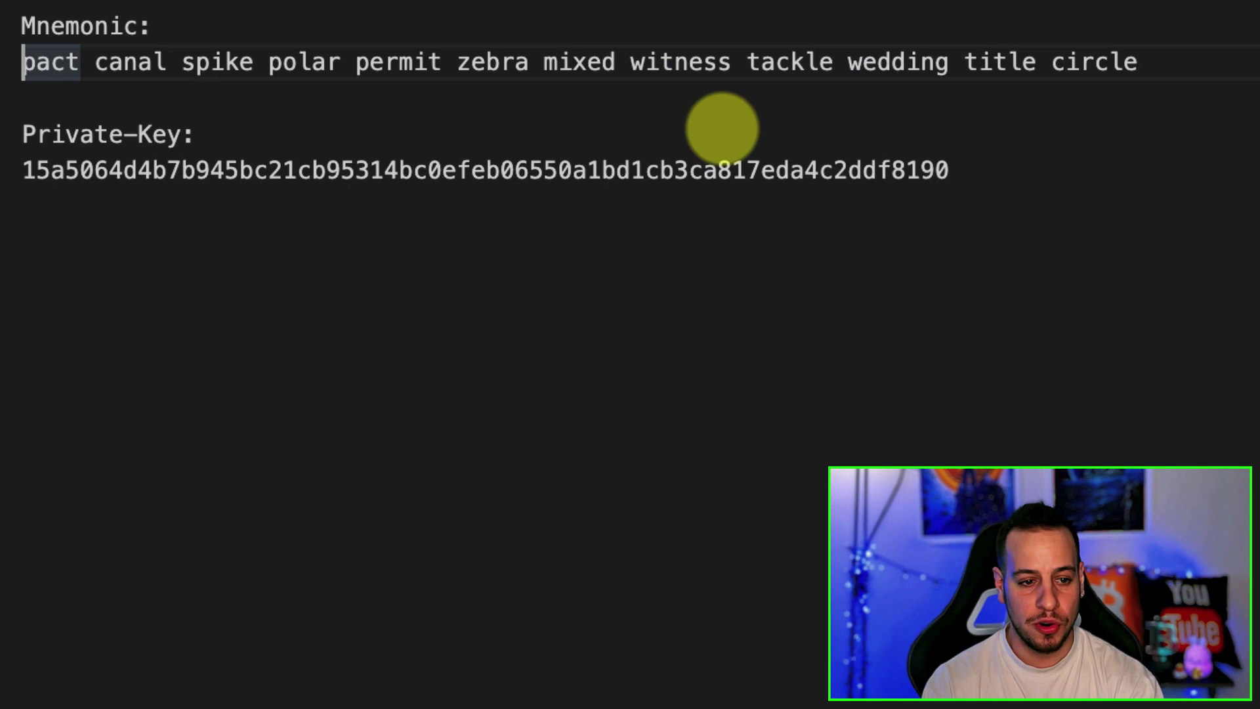
key(shift+End)
key(Home)
key(shift+End)
Step: Select the whole private key, then open MetaMask's accounts list
key(Down)
key(Down)
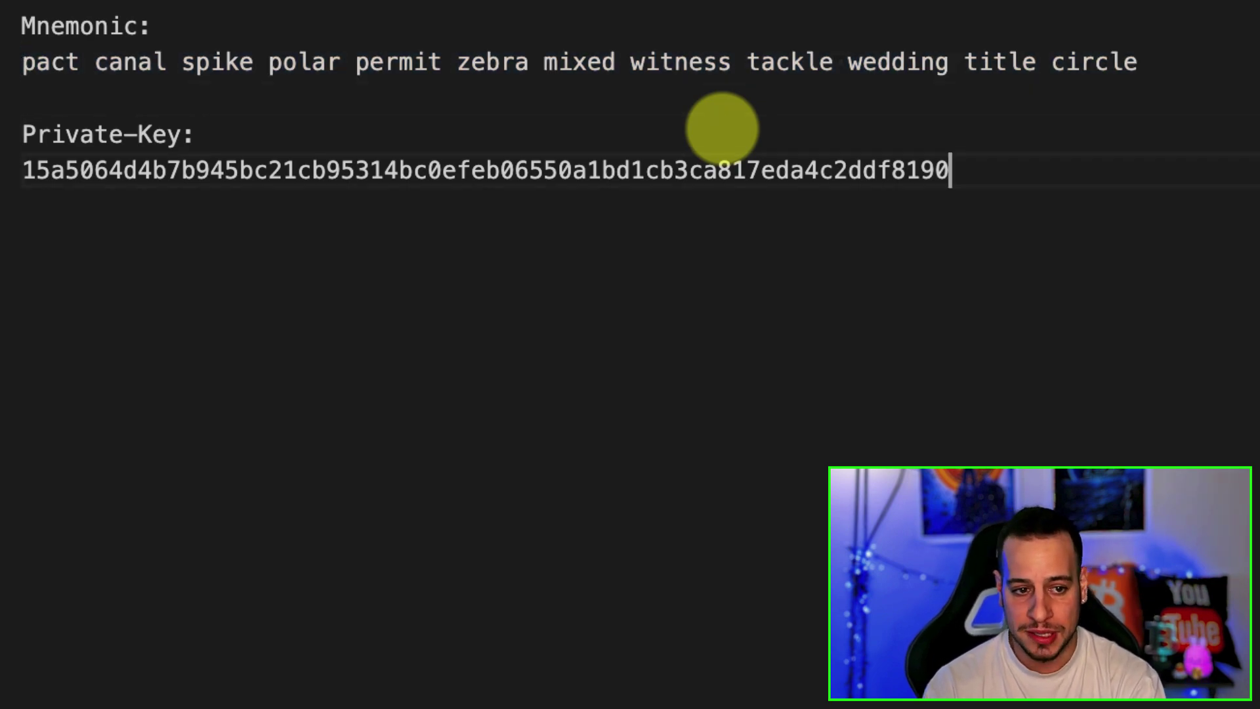
key(shift+Home)
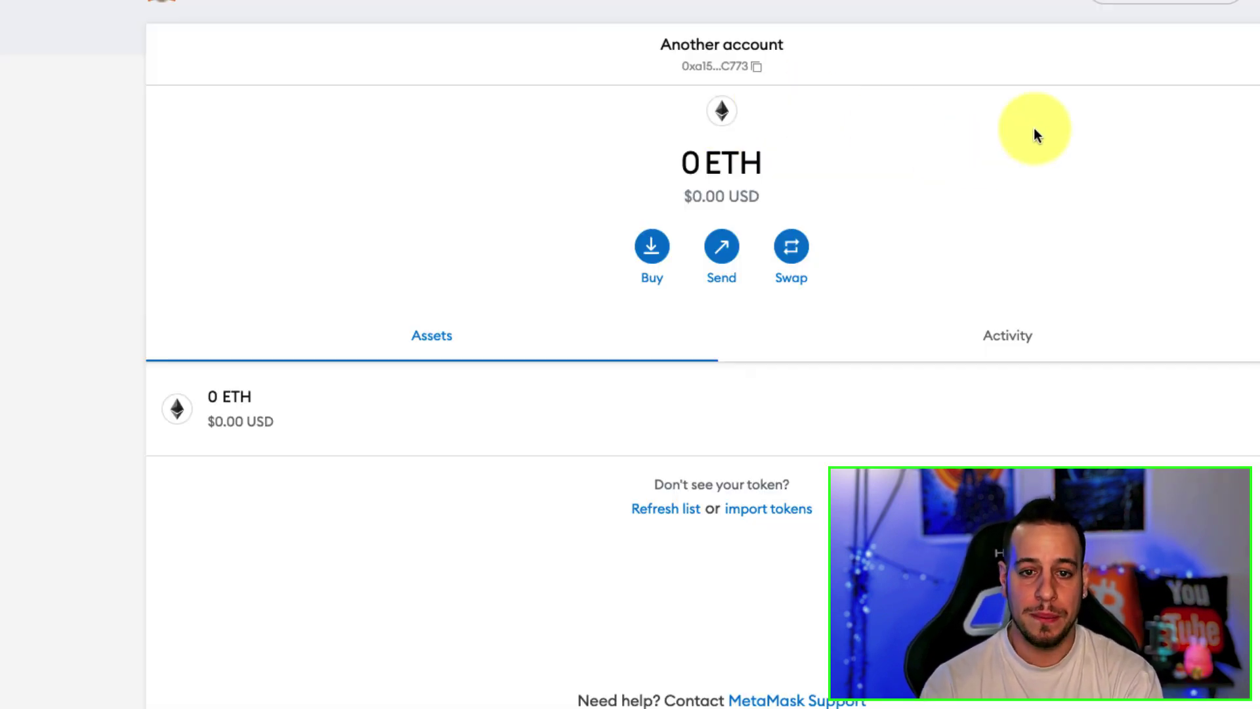
click(1253, 5)
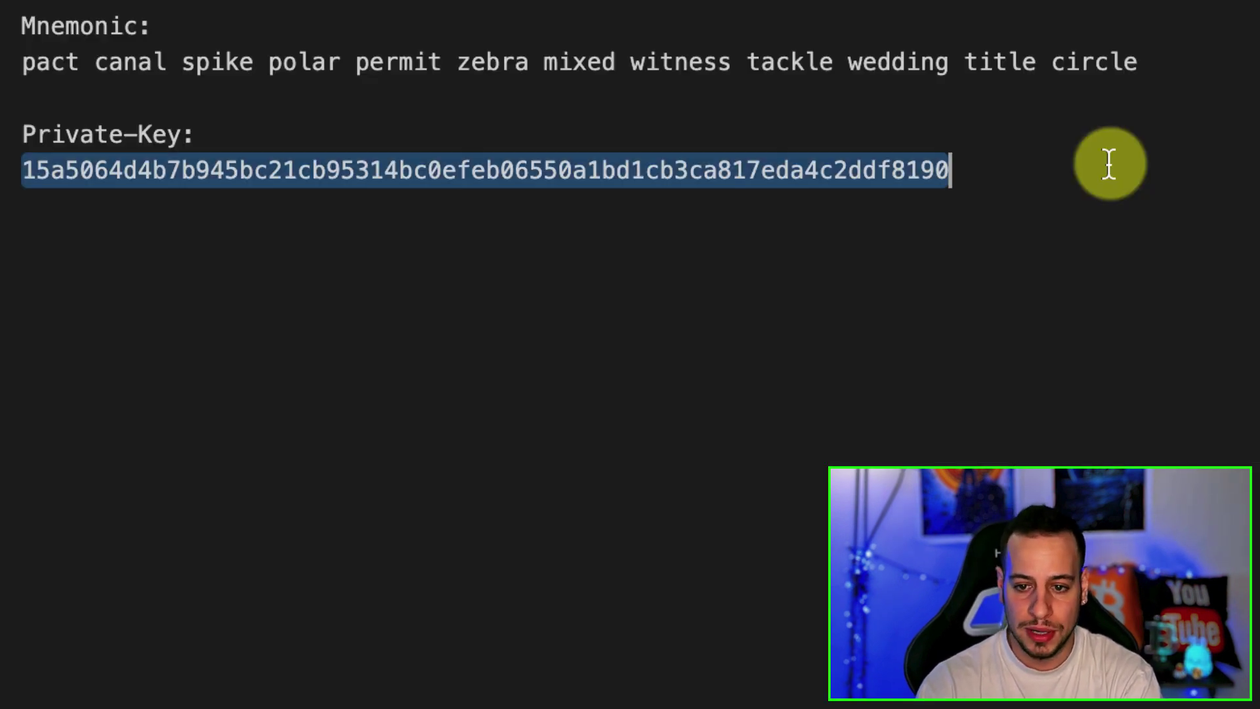
Step: Select the first five mnemonic words, the whole phrase, then its two halves around one word
click(446, 58)
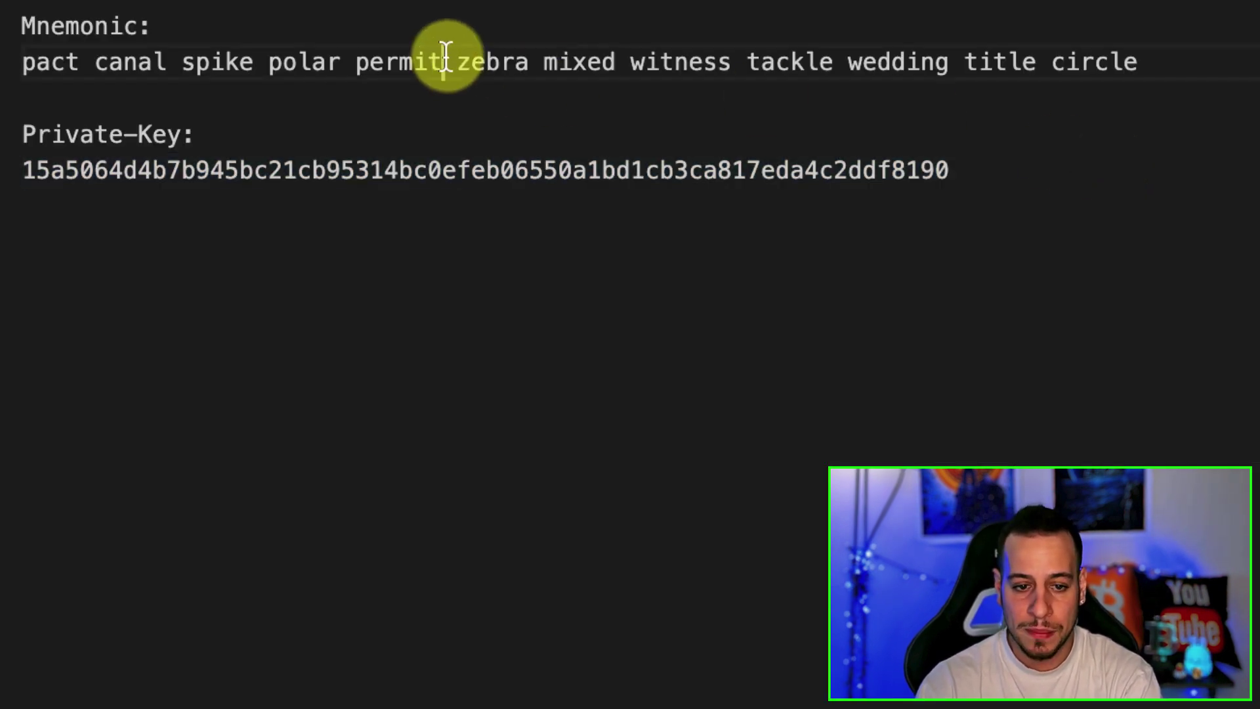
key(shift+Home)
key(End)
key(shift+Home)
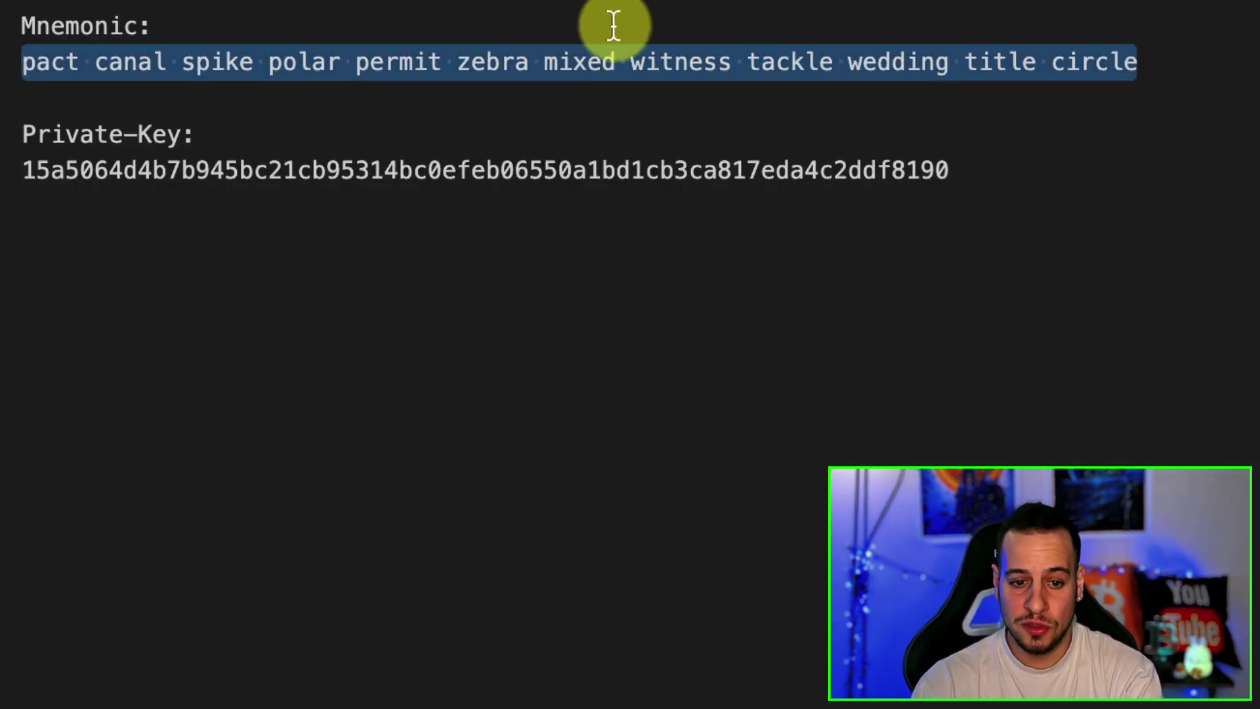
click(569, 60)
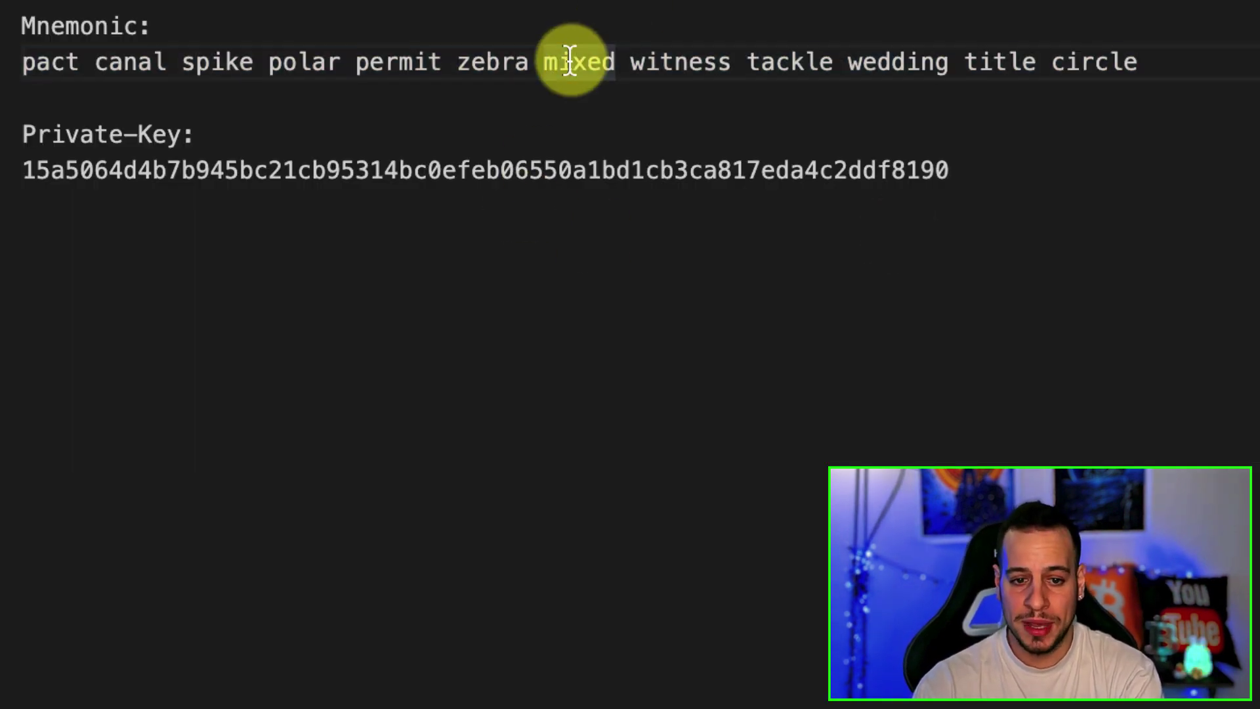
key(shift+Home)
key(shift+End)
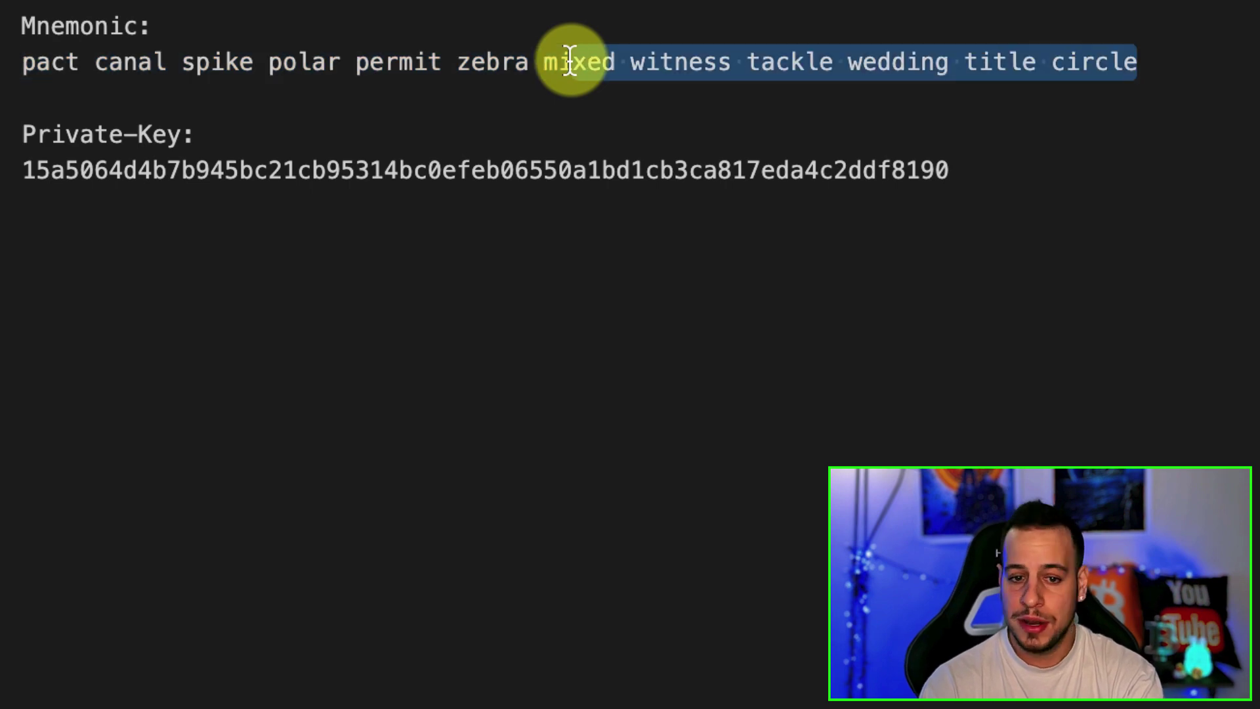
key(shift+Home)
Step: Select the whole private key, then the mnemonic phrase, and close MetaMask's accounts list
key(End)
key(Down)
key(Down)
key(Down)
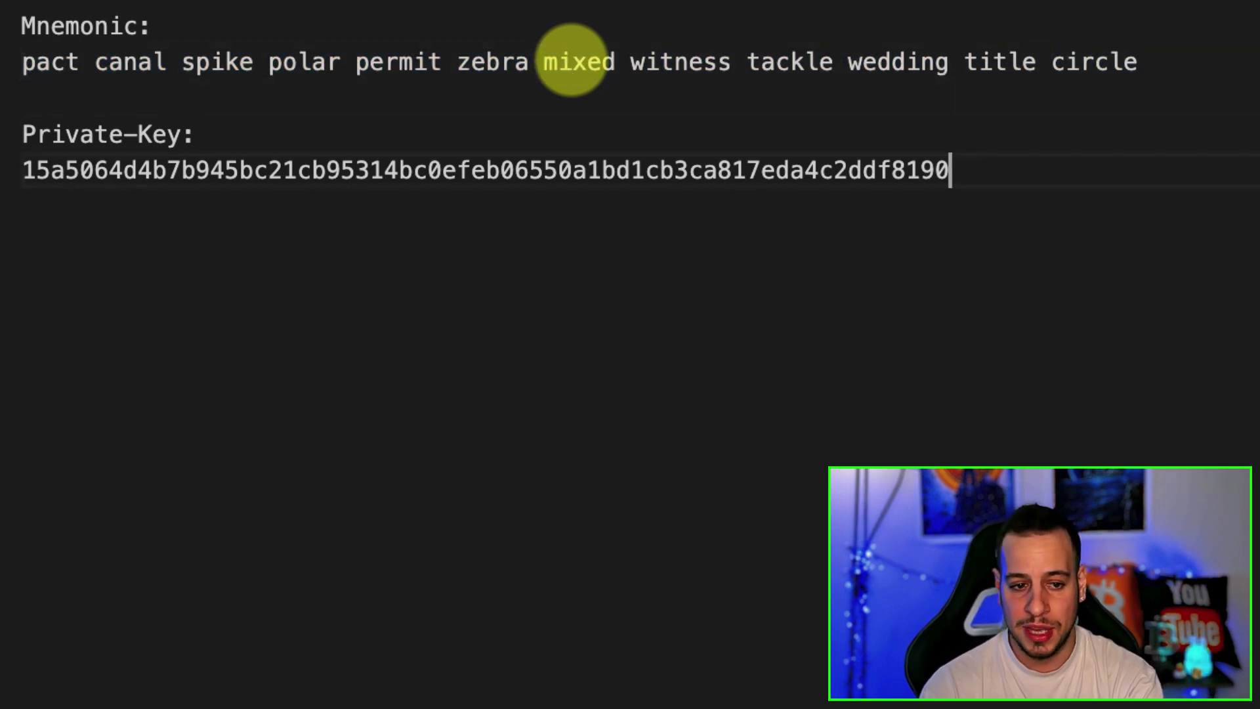
key(shift+Home)
key(Up)
key(Up)
key(Up)
key(shift+End)
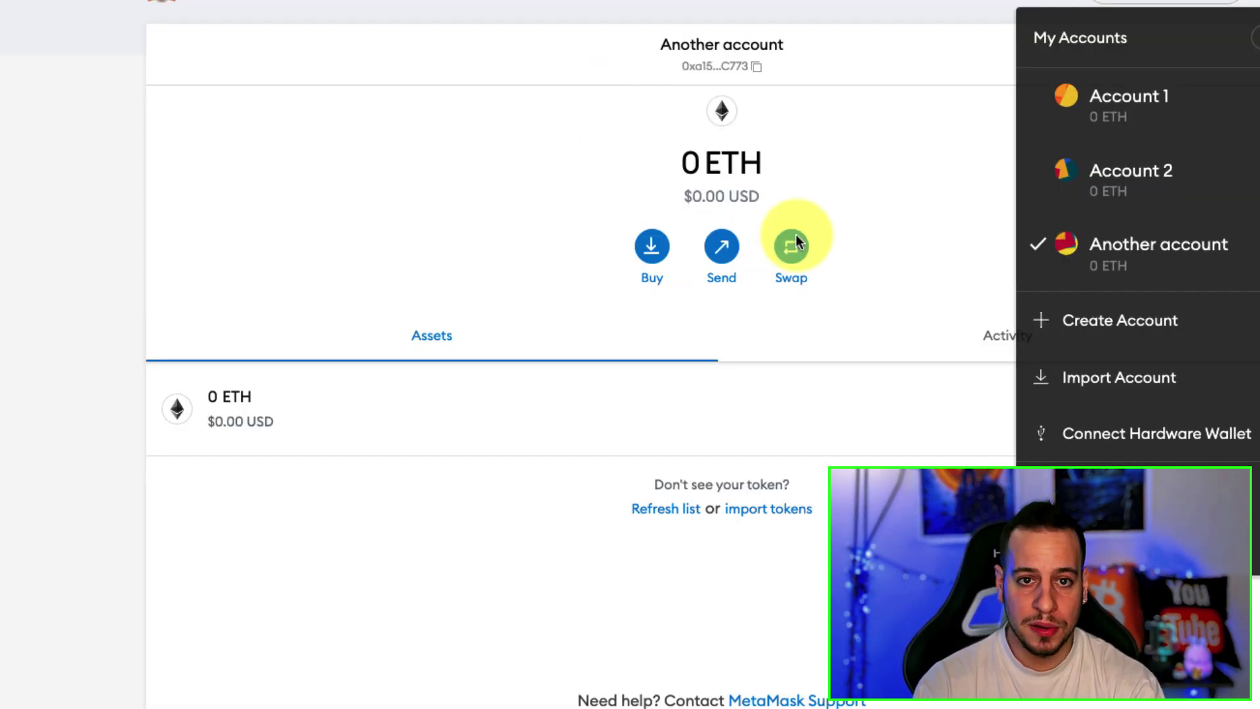
click(859, 179)
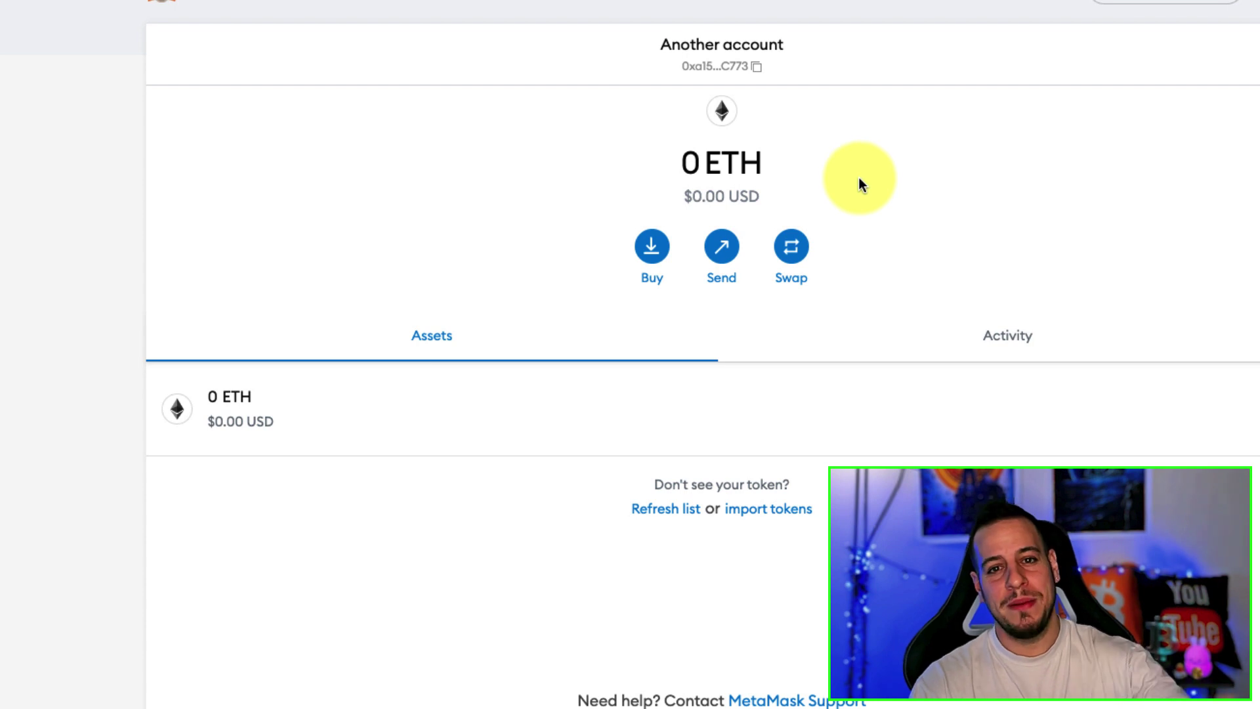